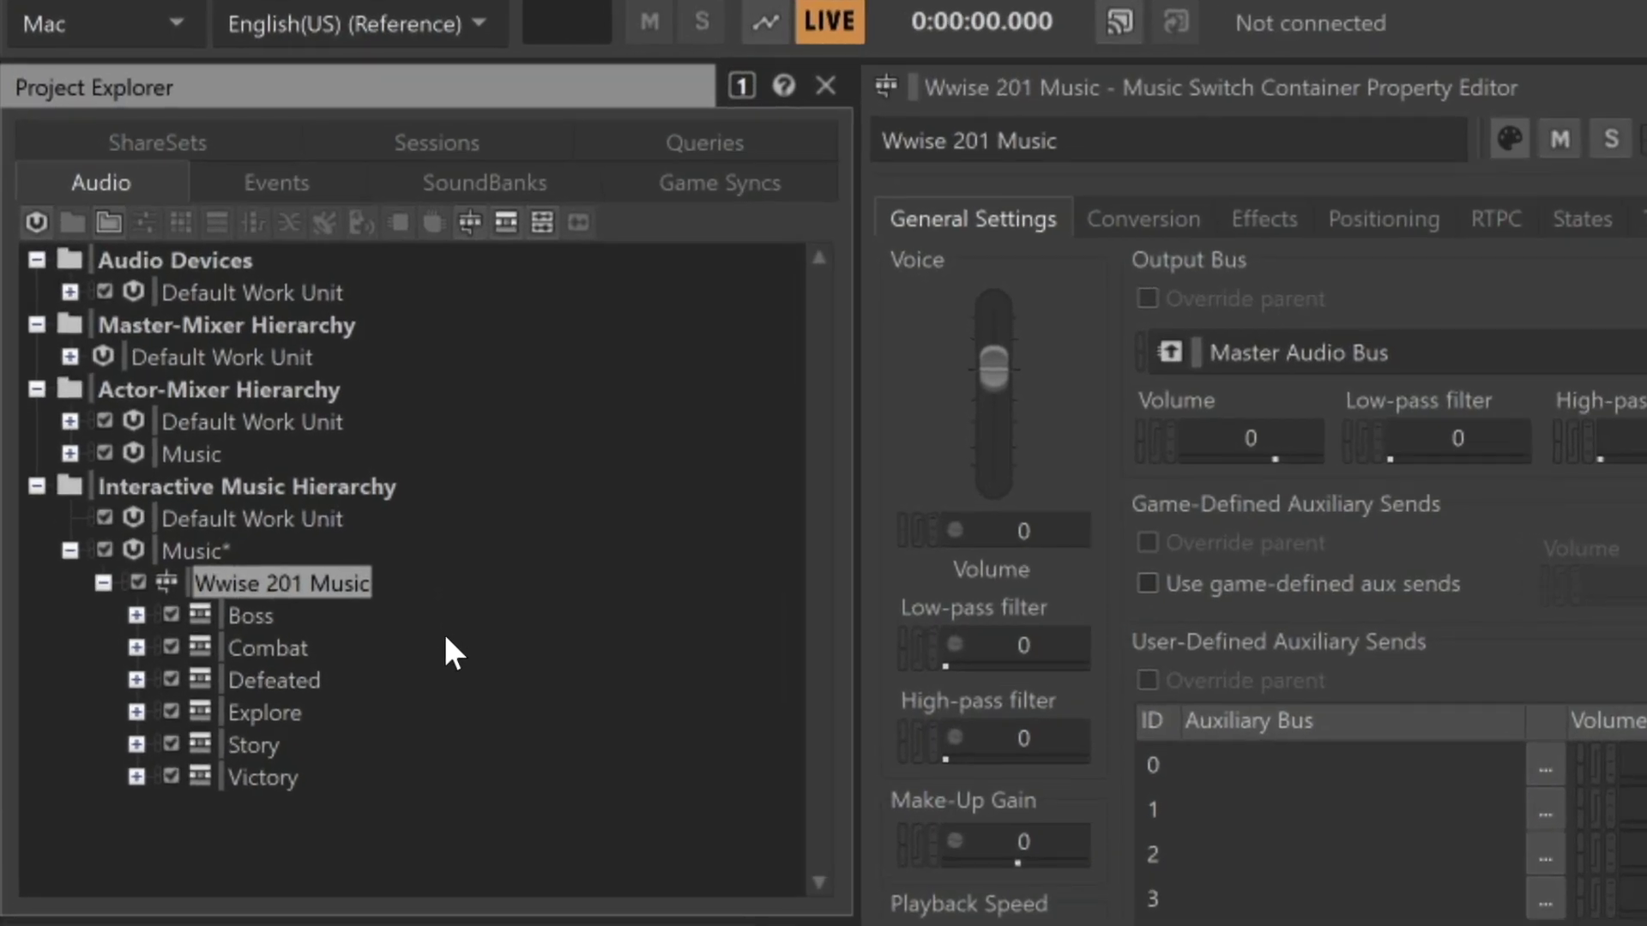
# Preview the Explore playlist container, then show the Combat playlist container's properties
pyautogui.click(286, 715)
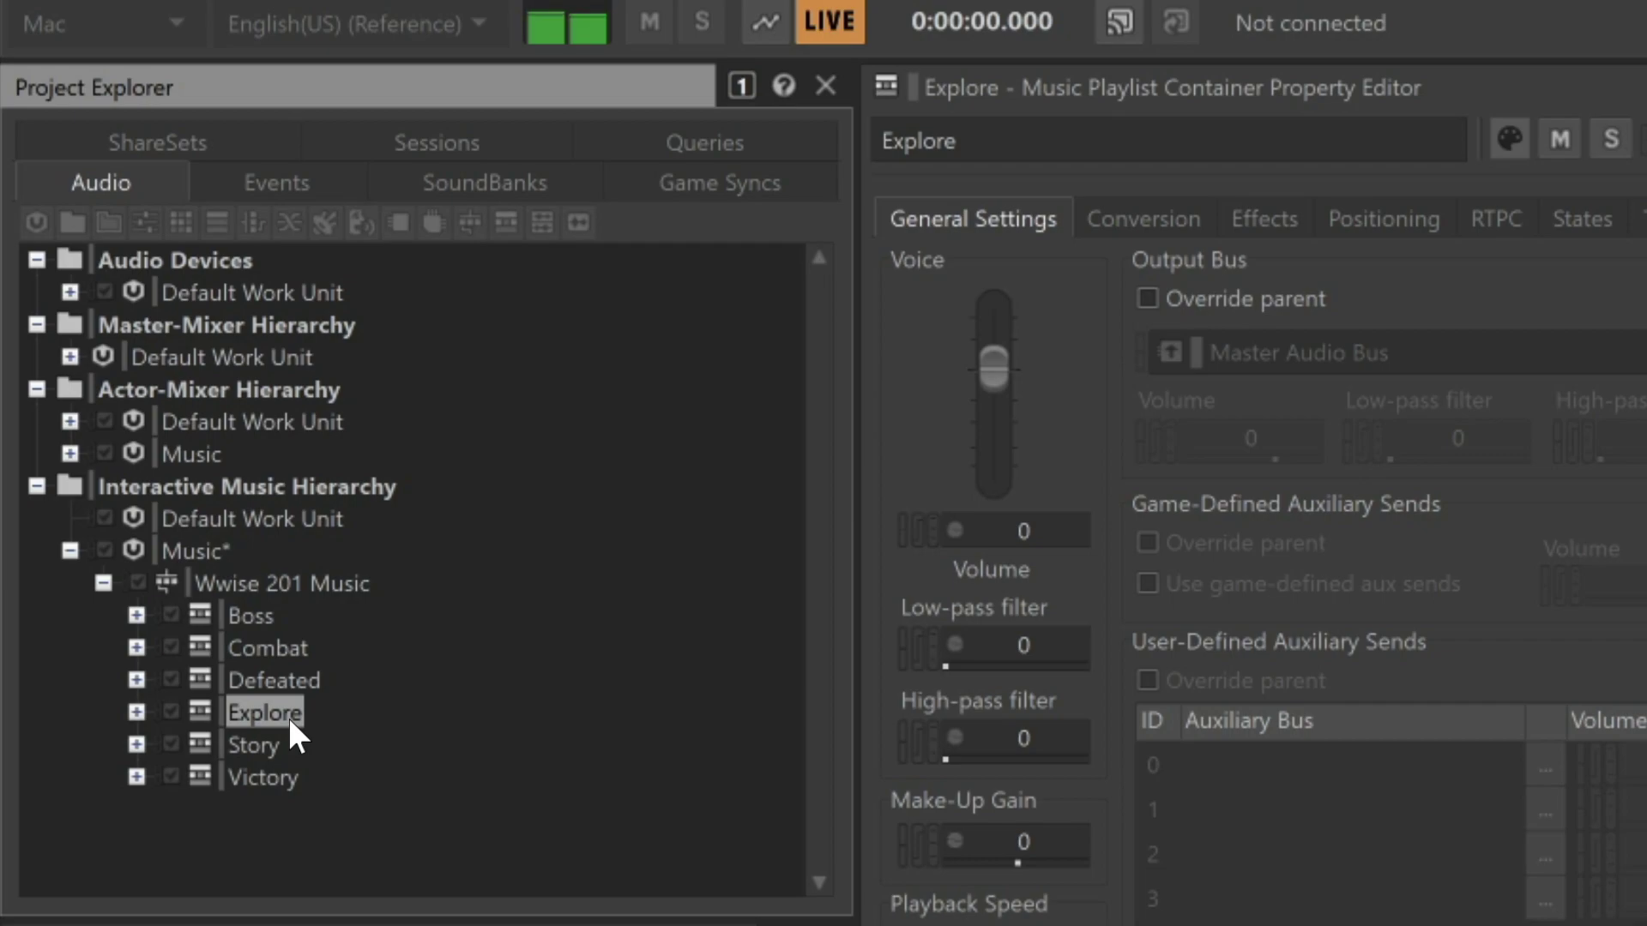
pyautogui.click(277, 655)
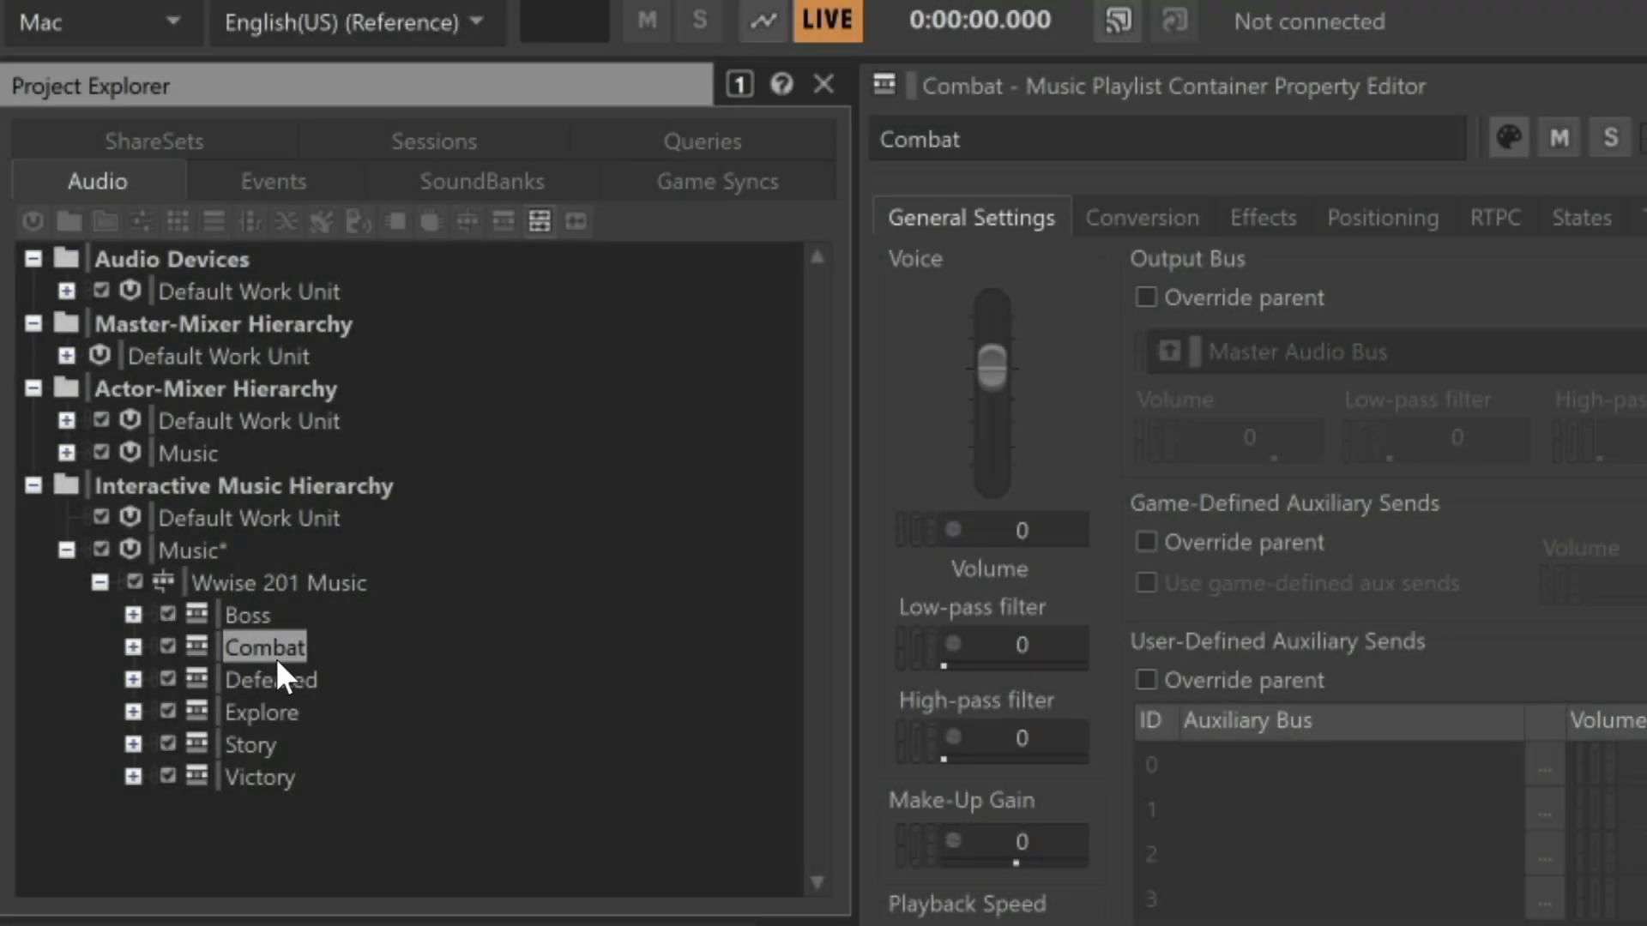
# Select Wwise 201 Music, switch to the Interactive Music layout (F10), and set Gameplay_Switch to Combat
pyautogui.click(266, 587)
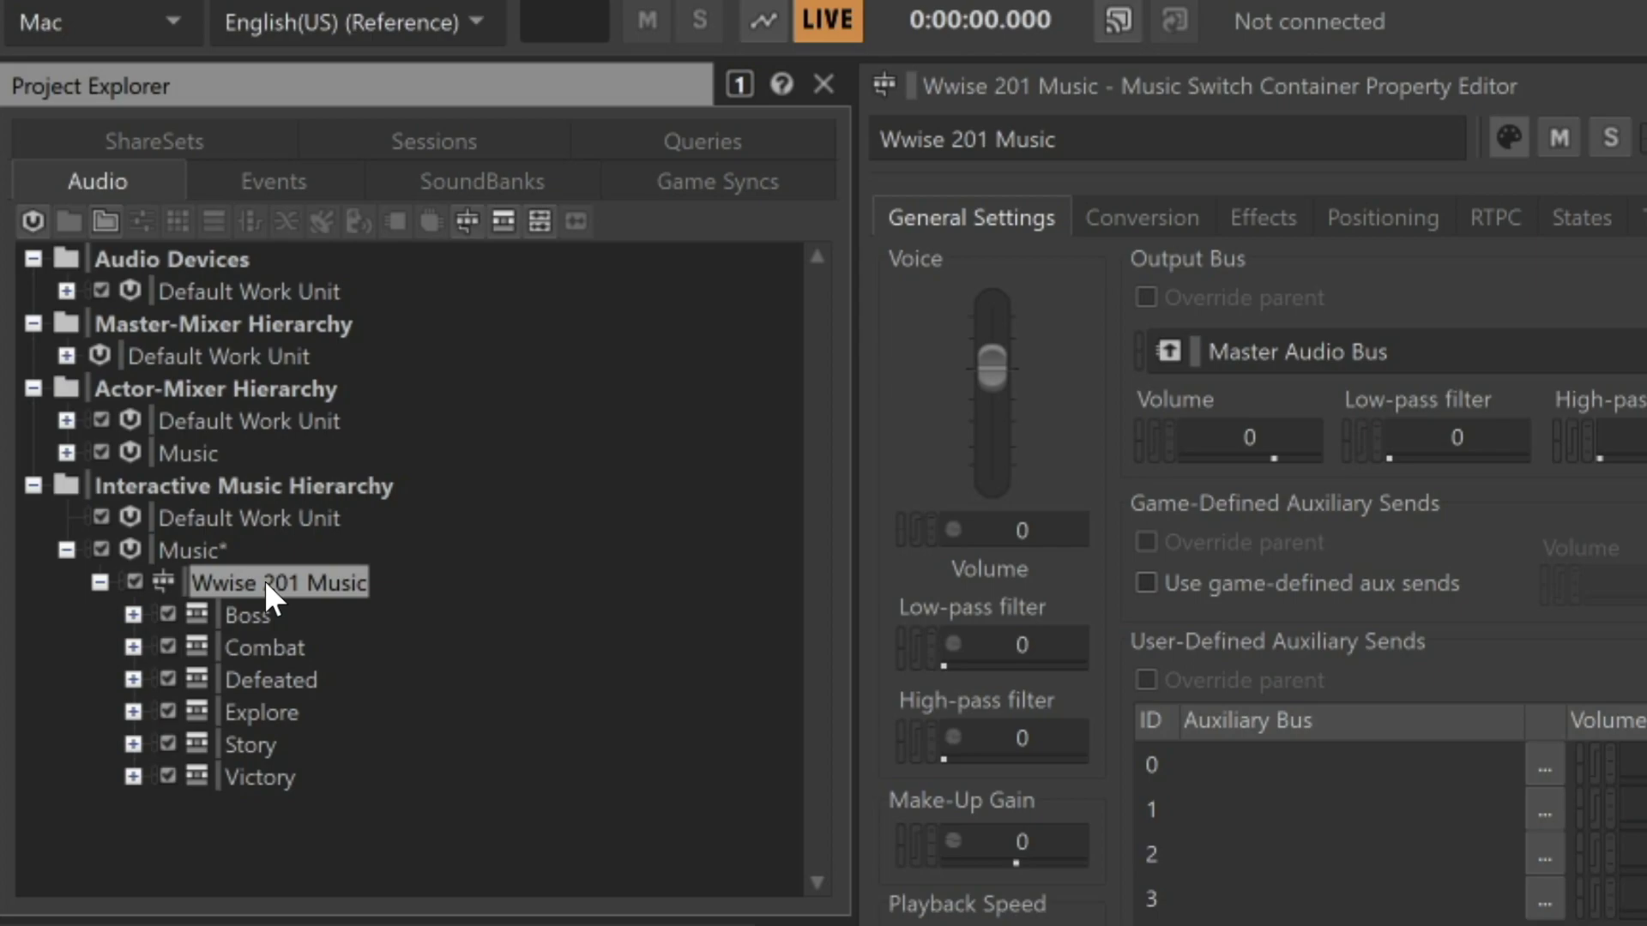
pyautogui.press('F10')
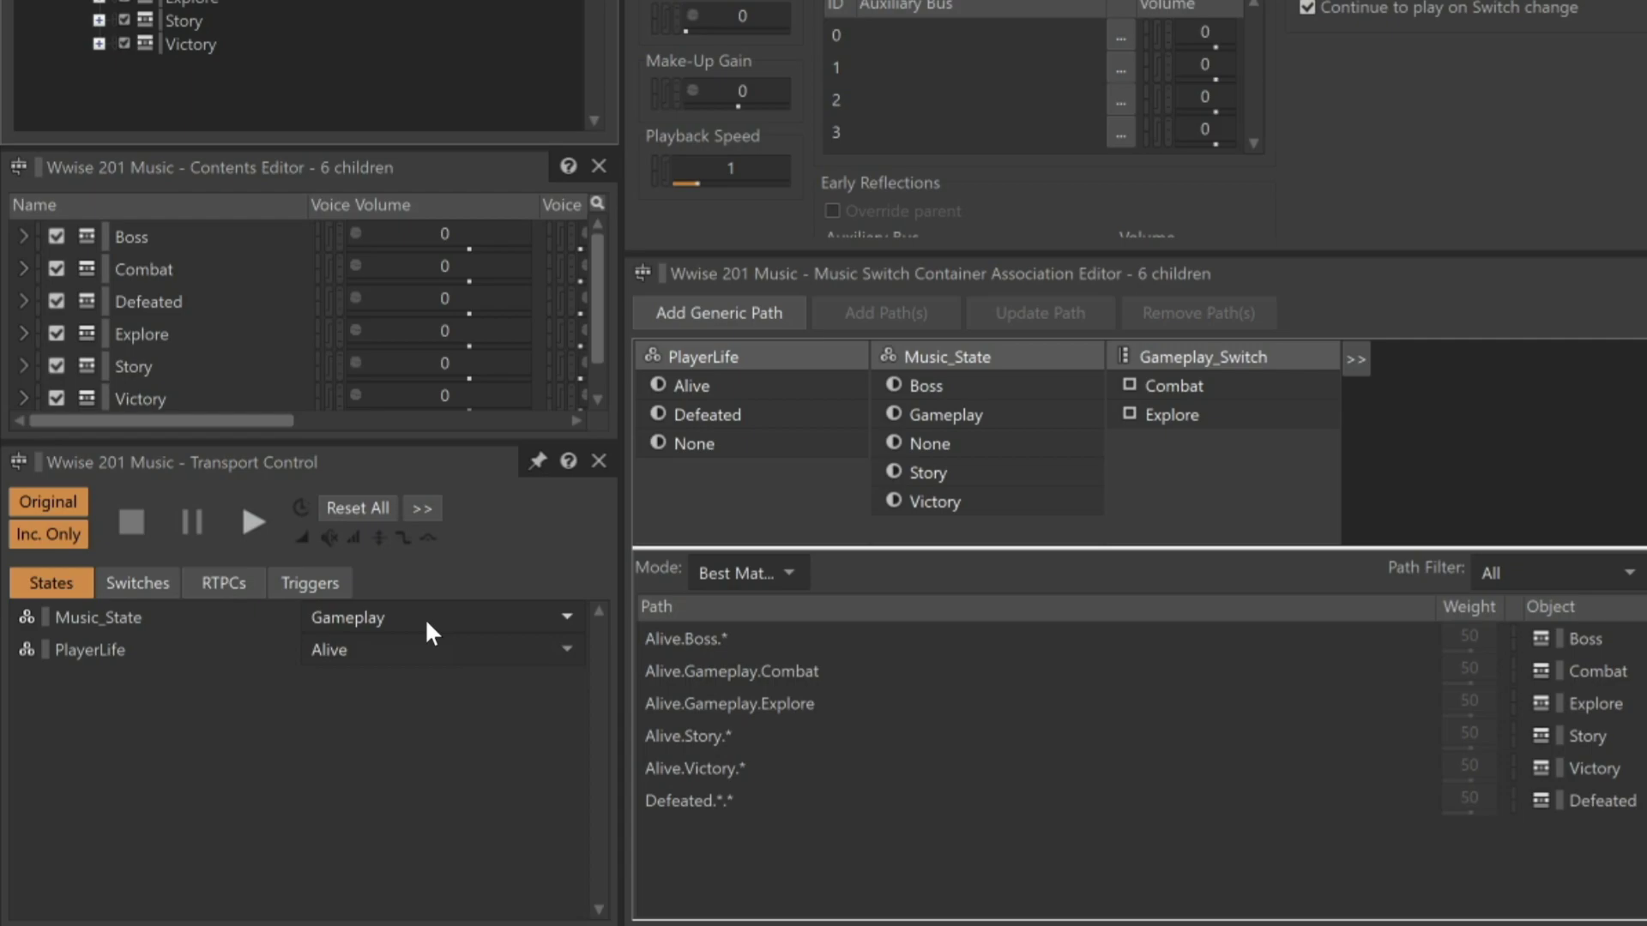
pyautogui.click(145, 575)
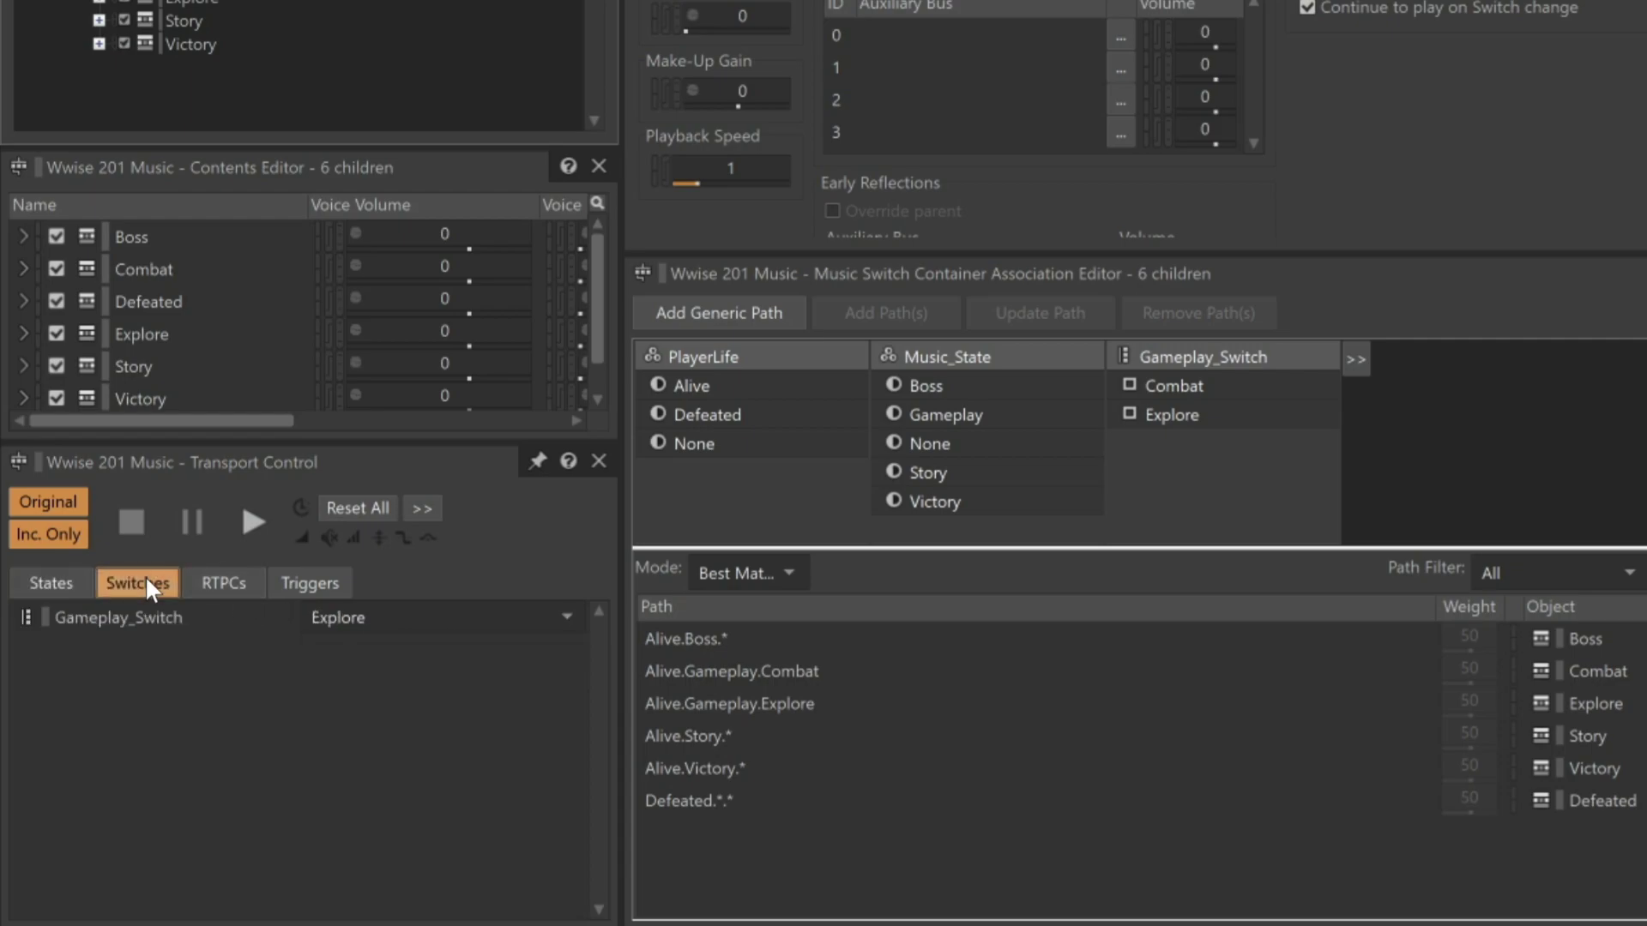
pyautogui.click(358, 628)
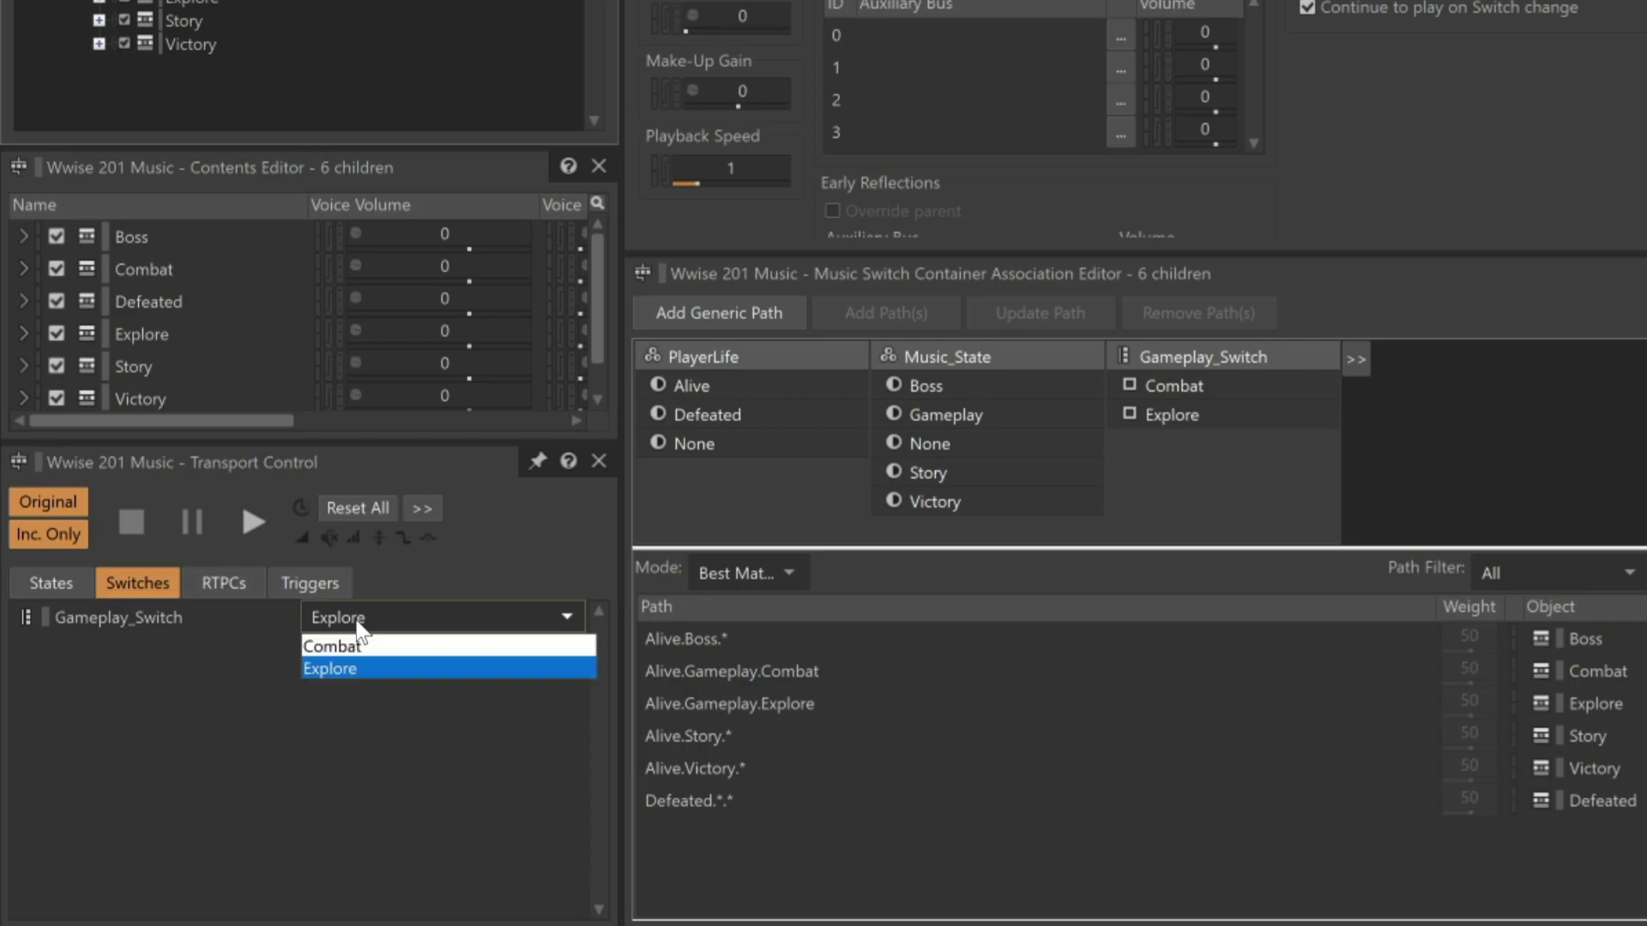
pyautogui.click(351, 641)
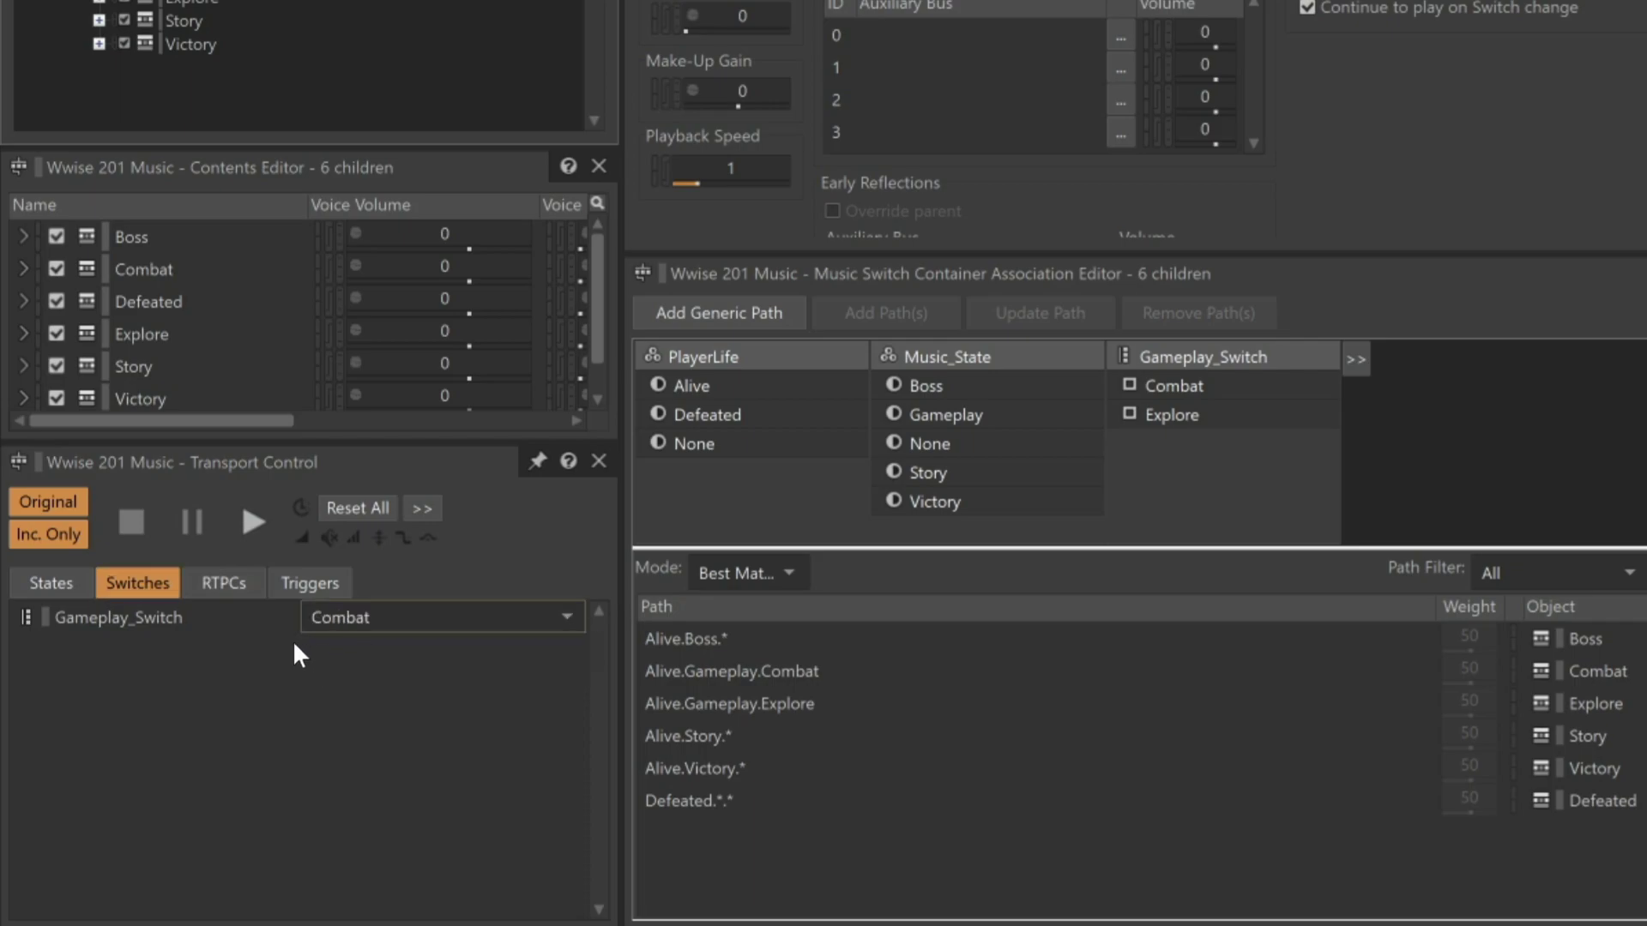
# Play Wwise 201 Music and change PlayerLife from Alive to Defeated during playback
pyautogui.click(74, 585)
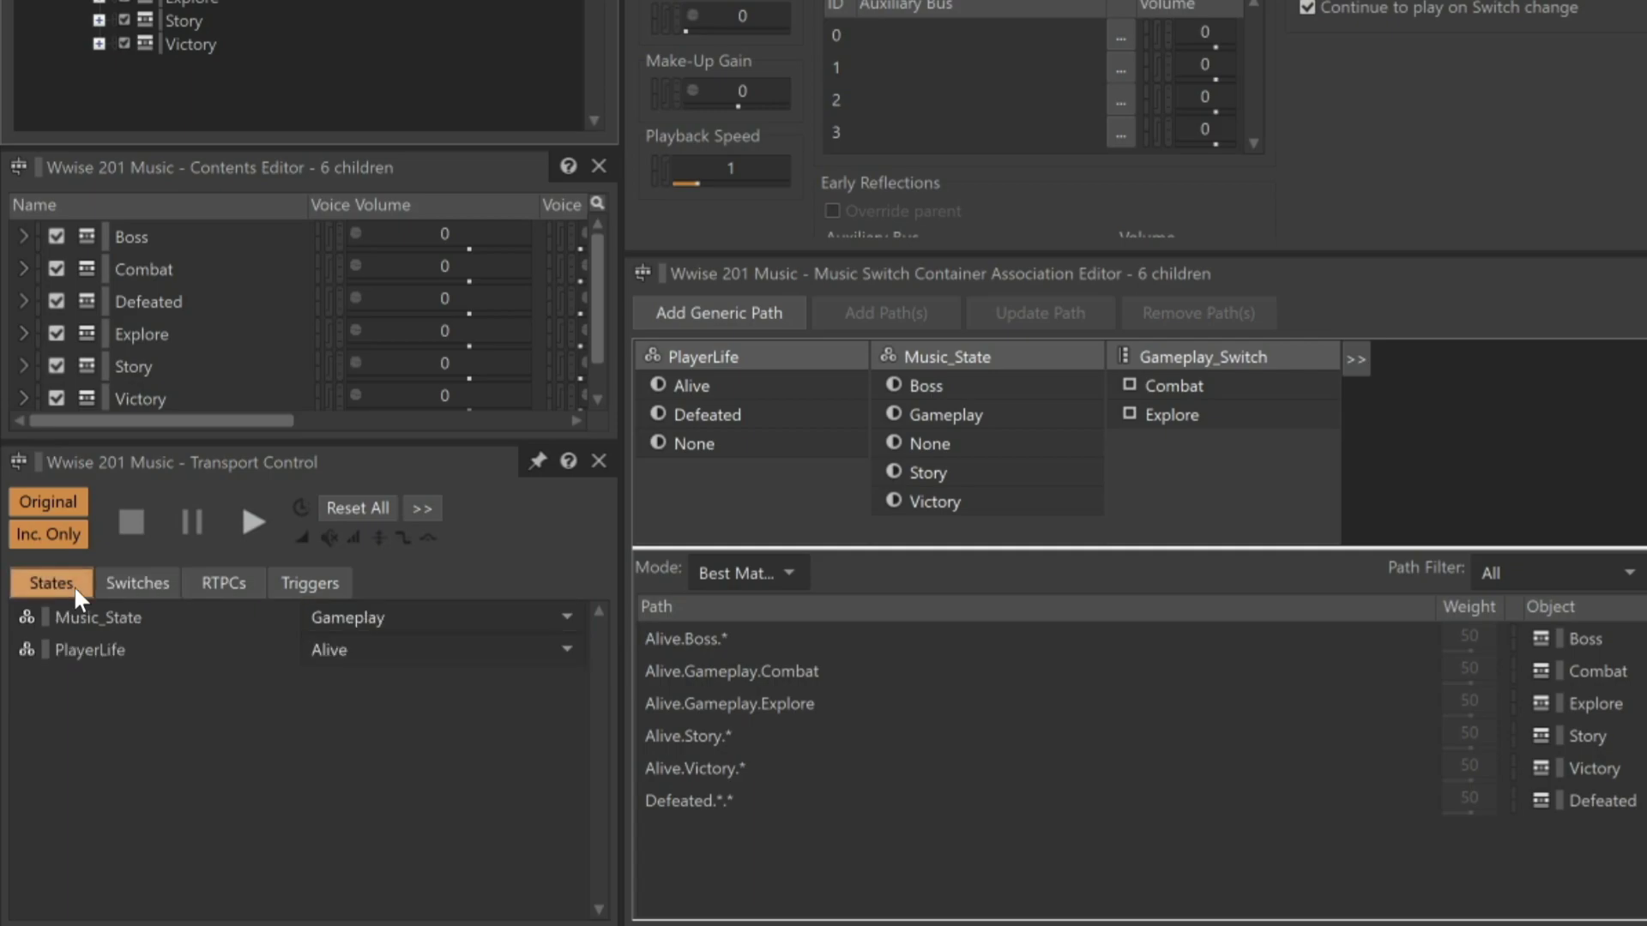
pyautogui.click(250, 530)
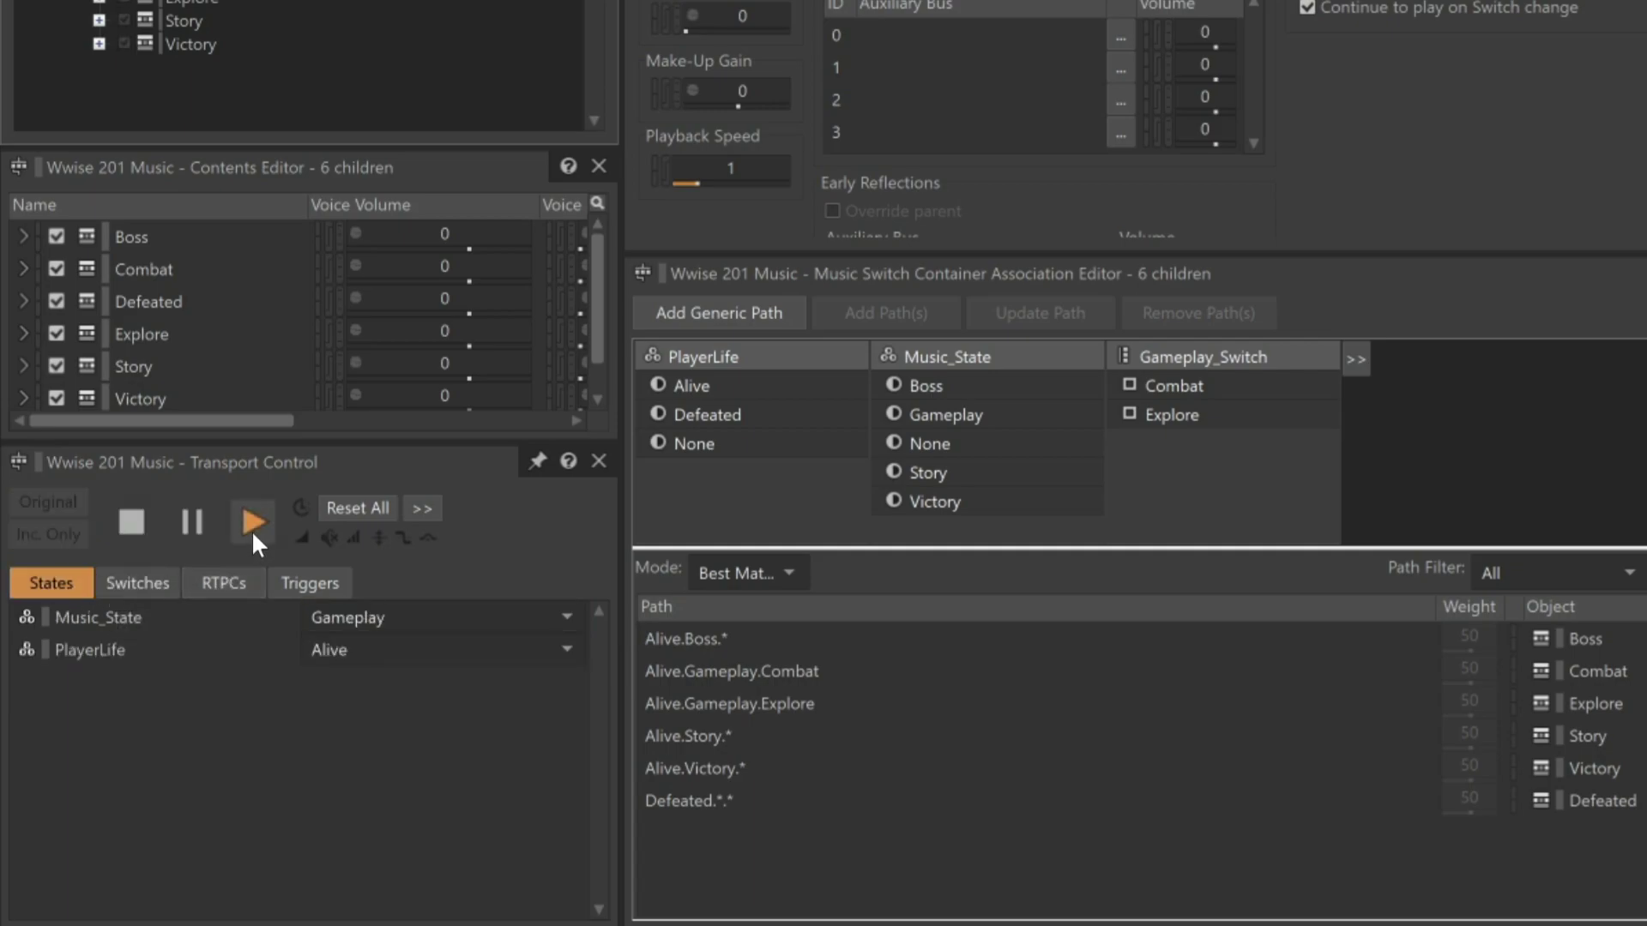
pyautogui.click(362, 649)
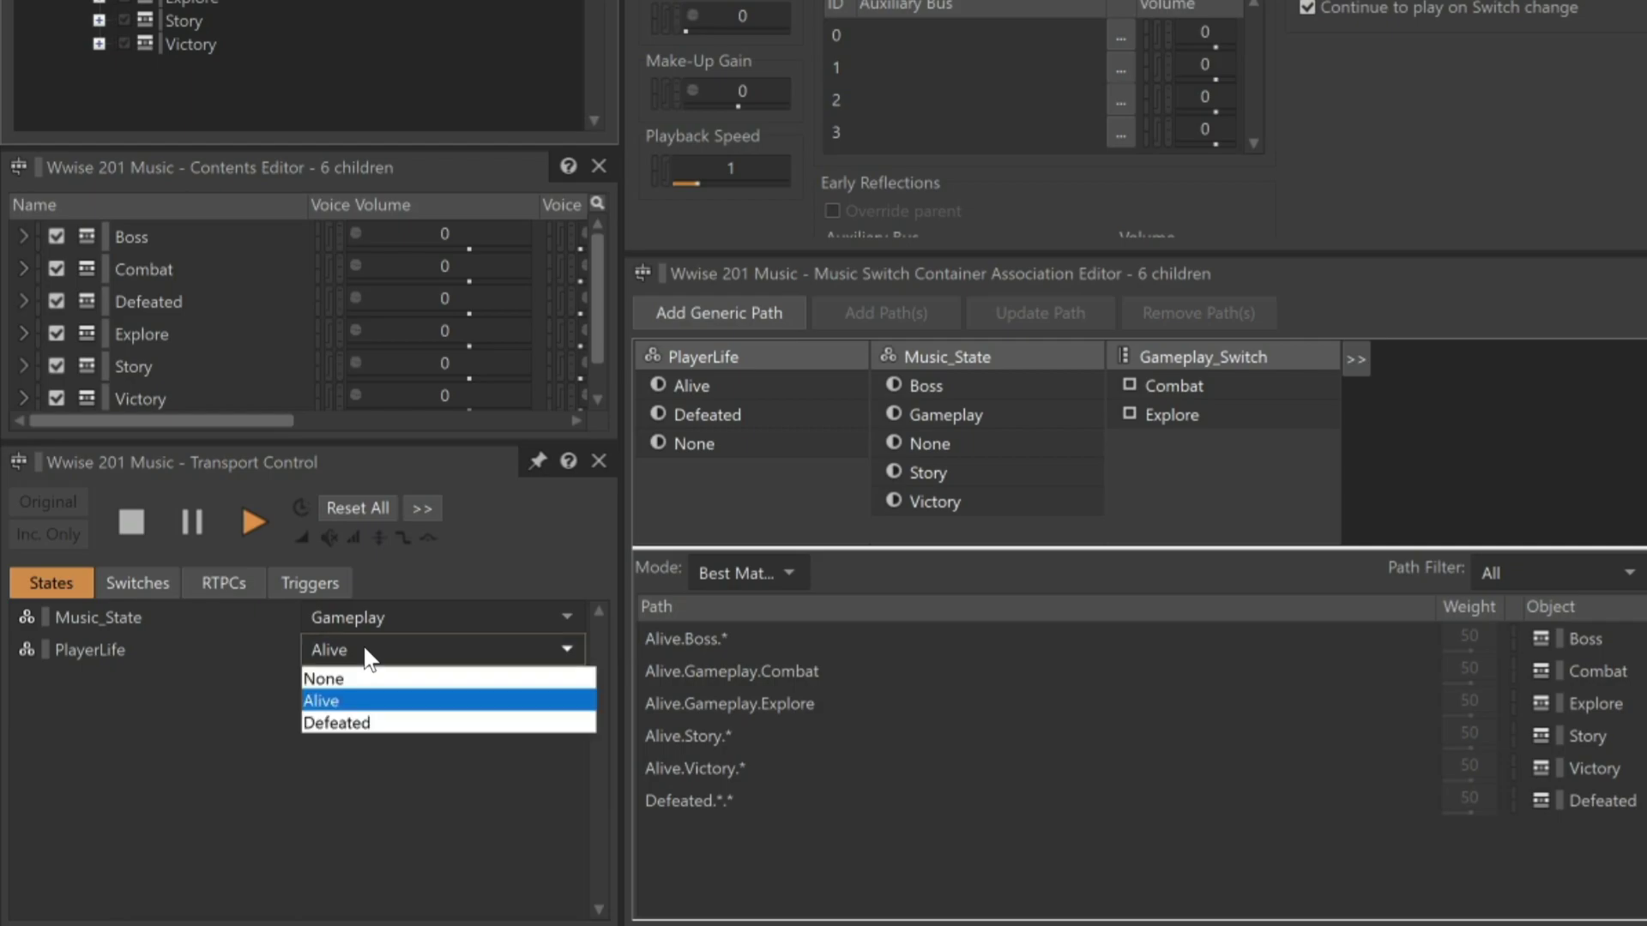
pyautogui.click(362, 722)
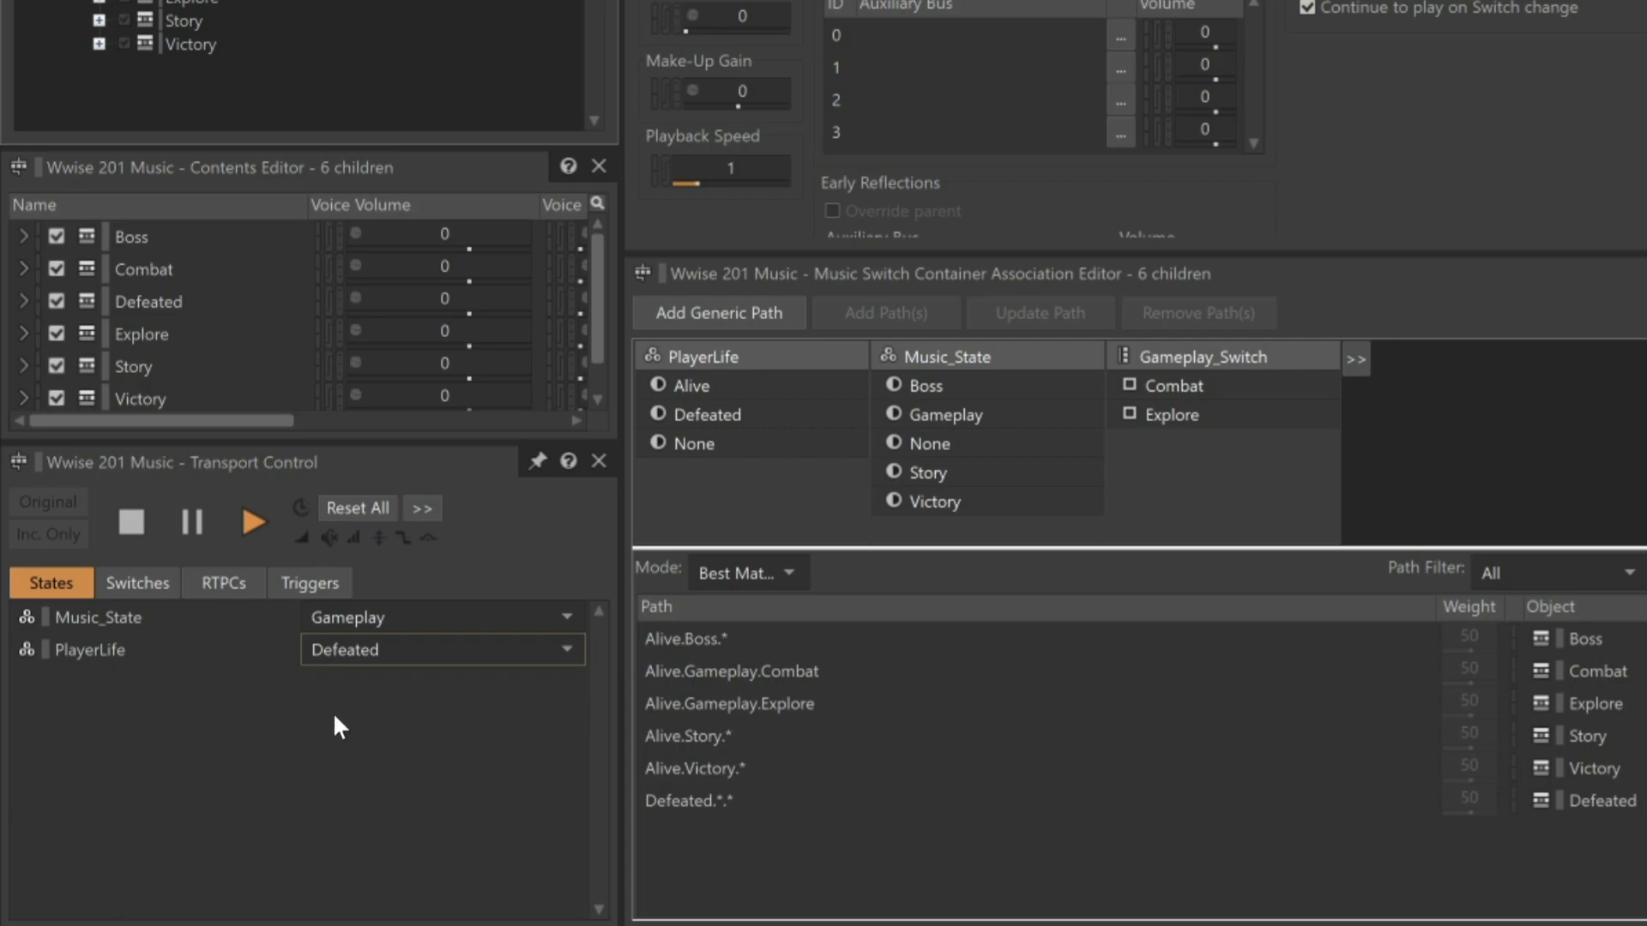
# Stop playback and show the switch container's transitions, listing the single Any-to-Any transition
pyautogui.click(192, 523)
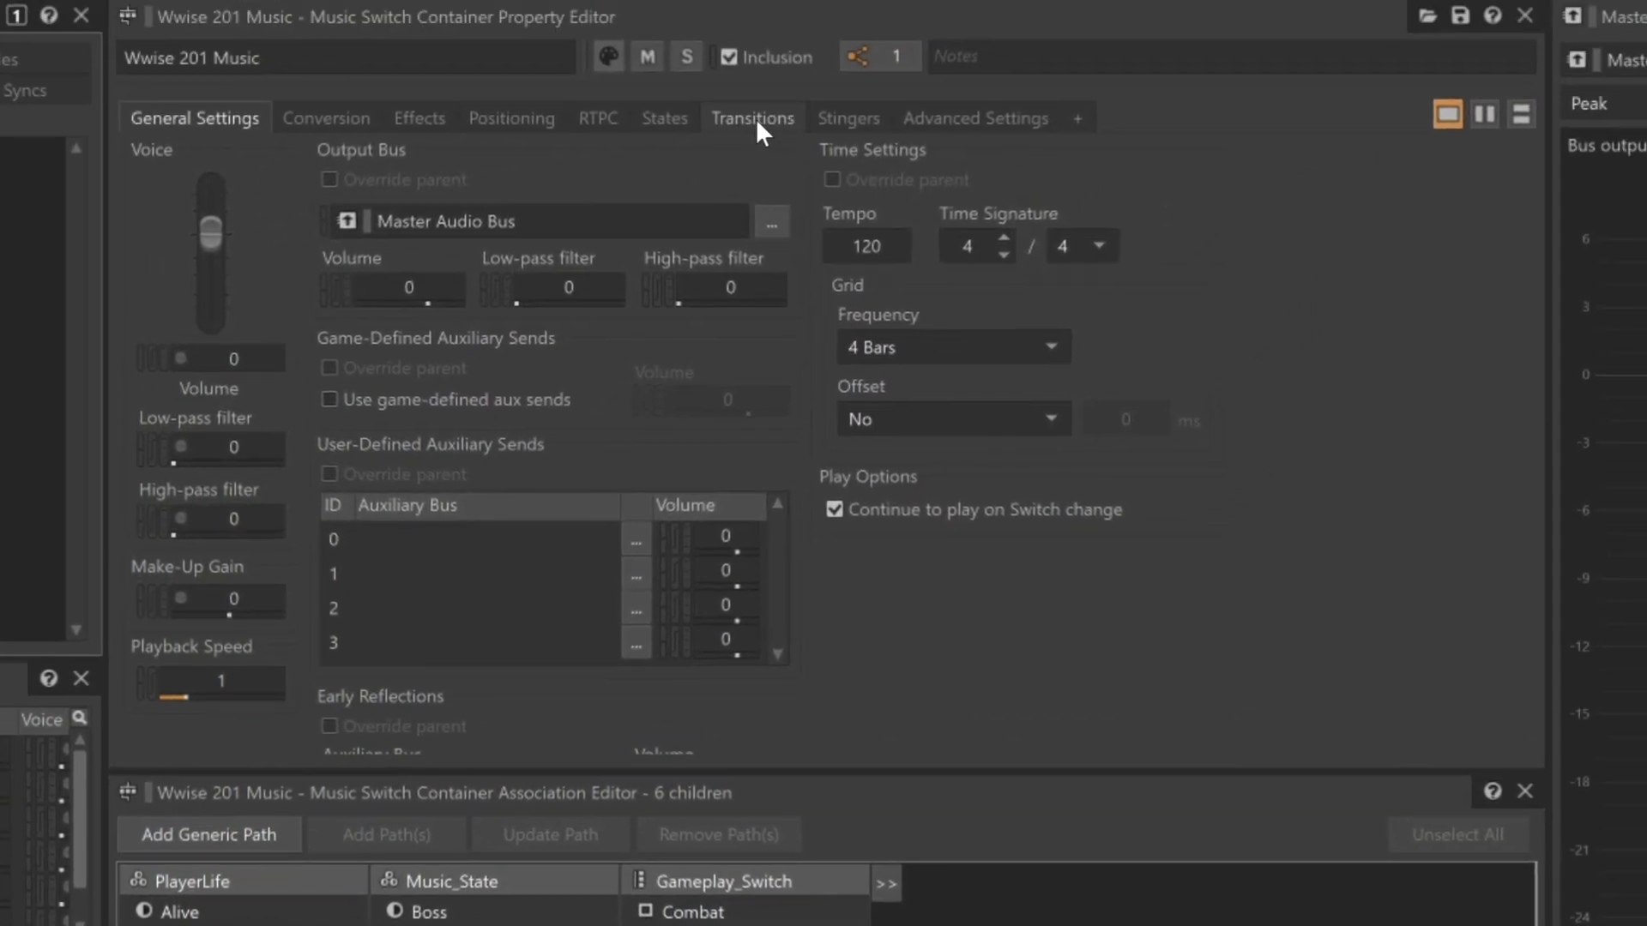
pyautogui.click(875, 2)
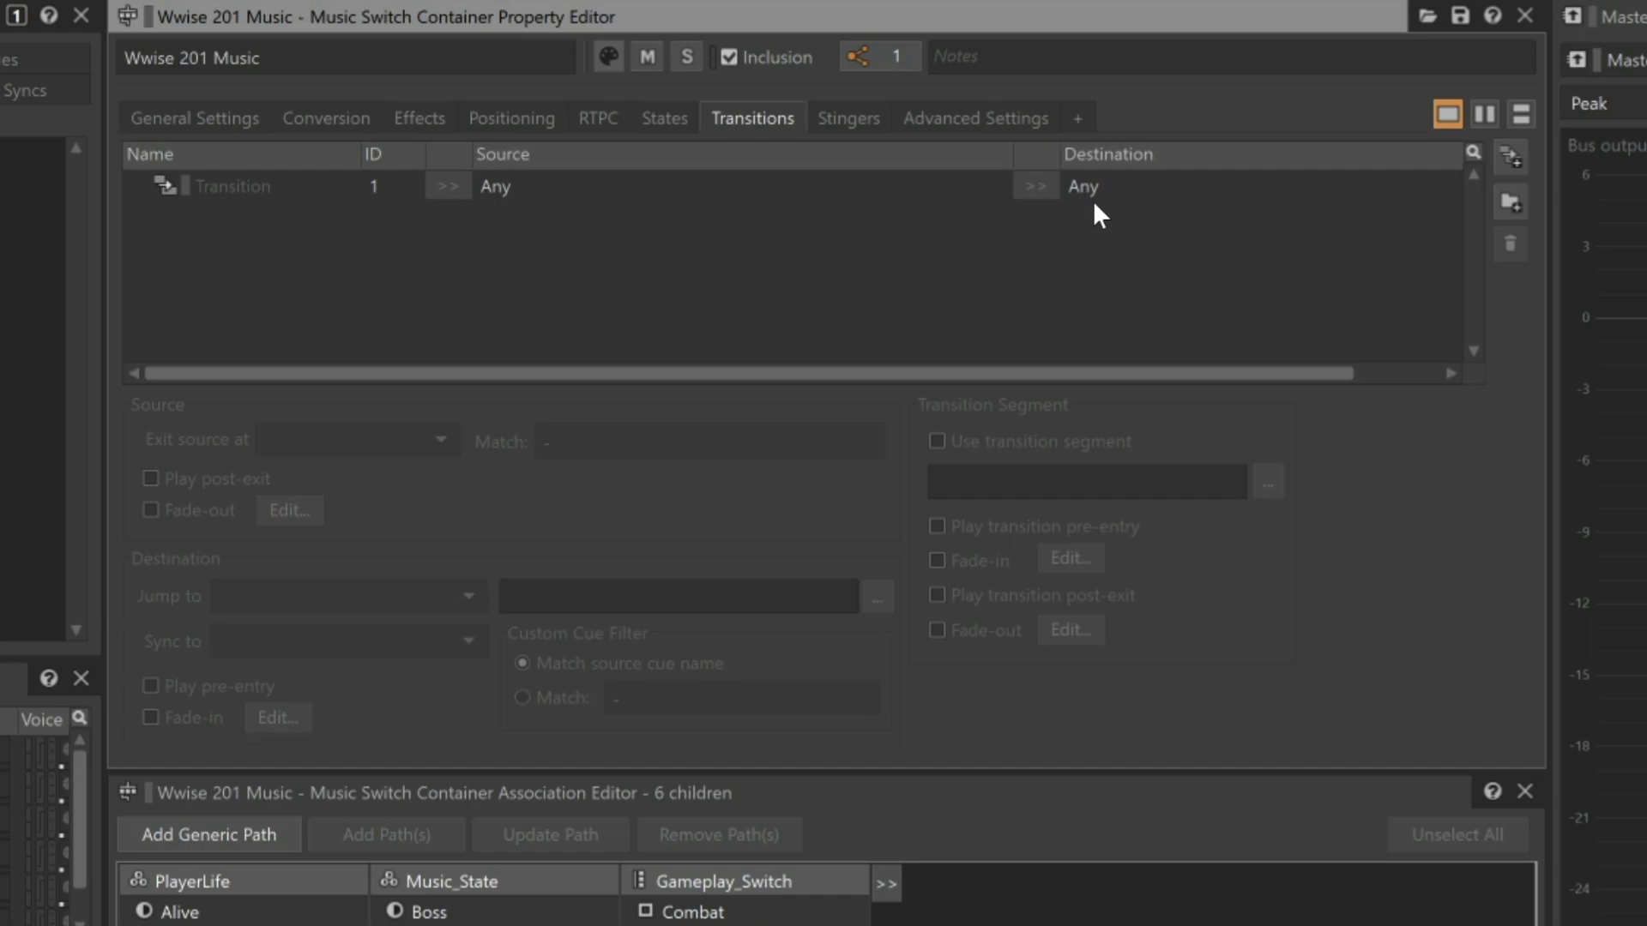
# Select Transition 1 (Any to Any) to view its Exit Cue, Start of Playlist and Entry Cue settings
pyautogui.click(912, 187)
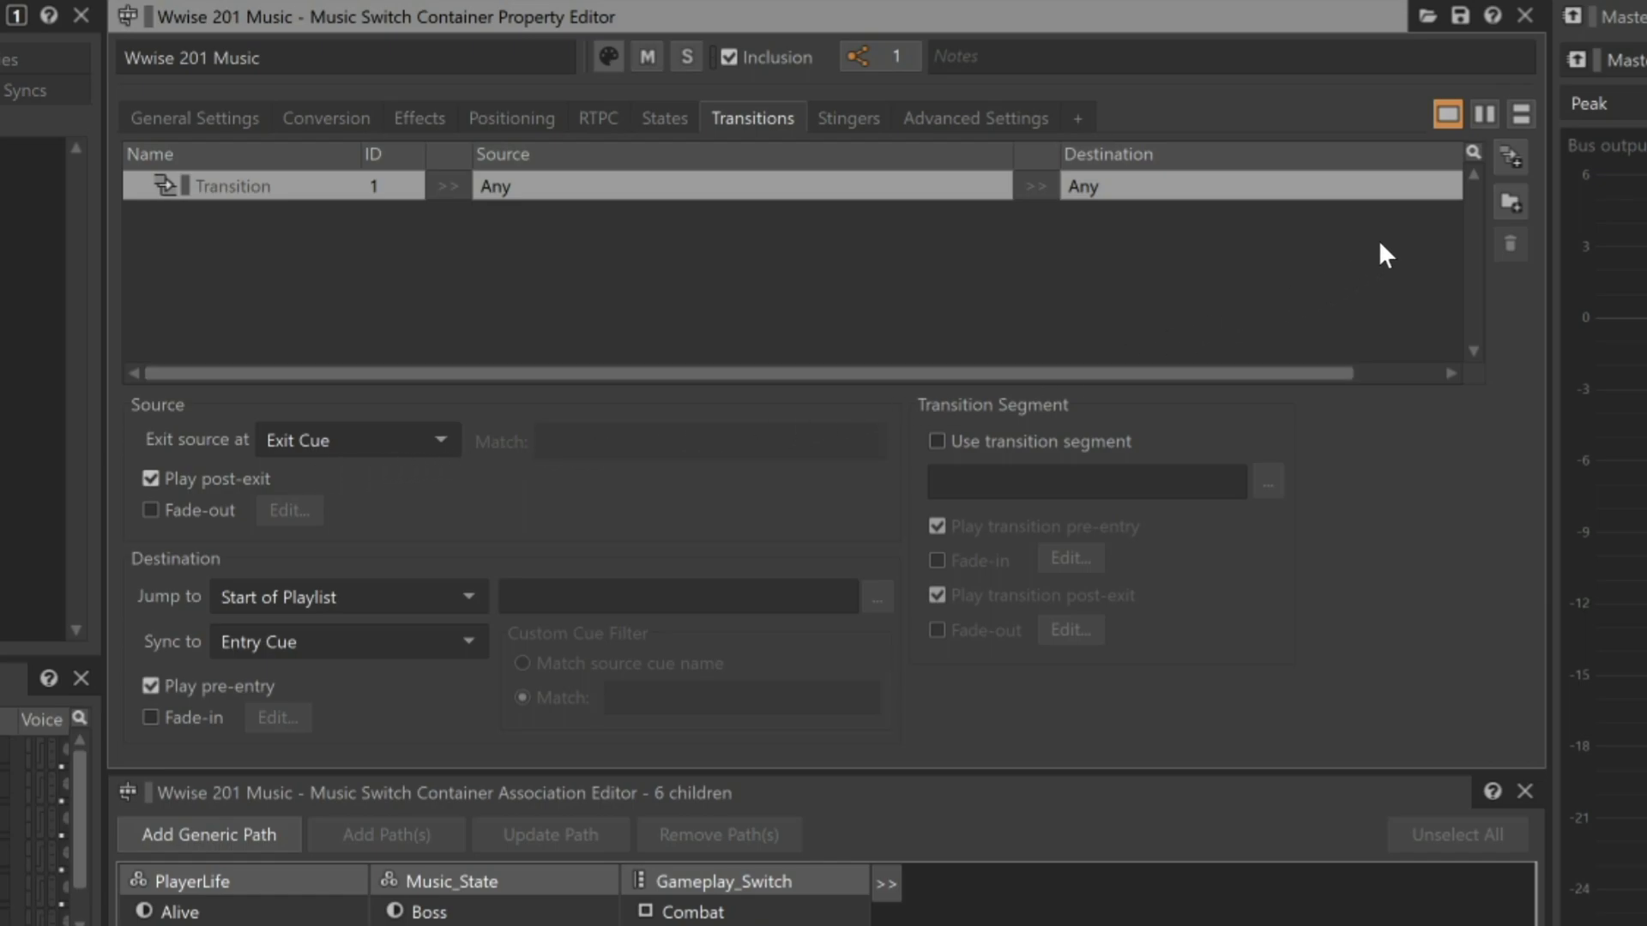
# Add a transition with Defeated as destination, exiting the source at Next Bar
pyautogui.click(1516, 161)
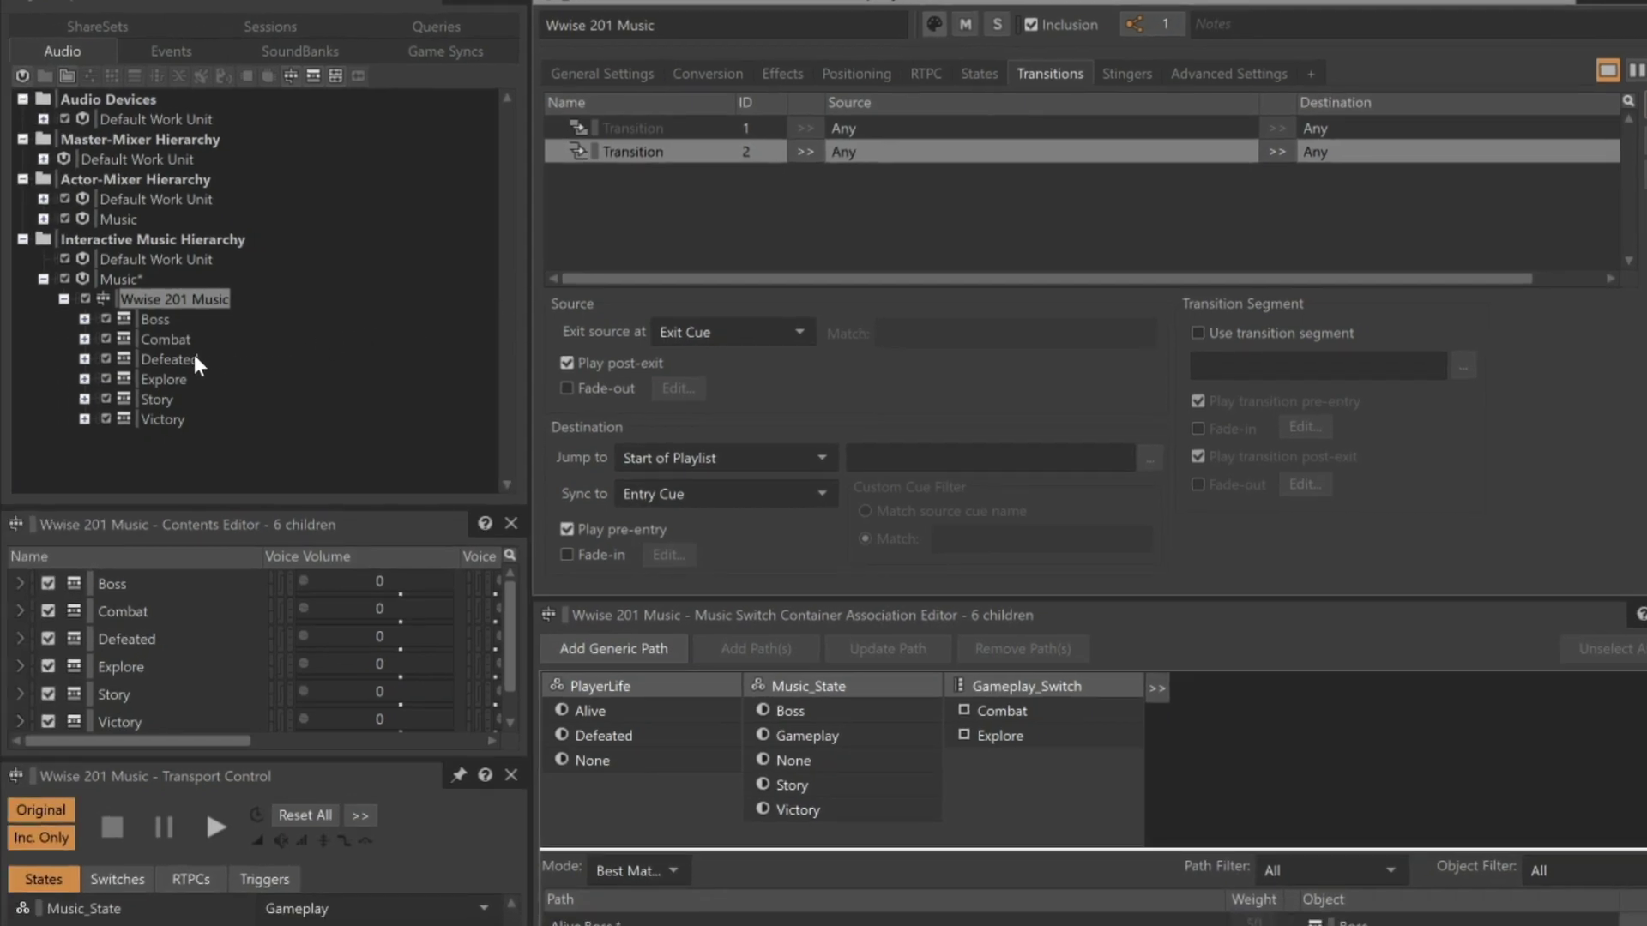
pyautogui.moveTo(194, 353); pyautogui.dragTo(1350, 167)
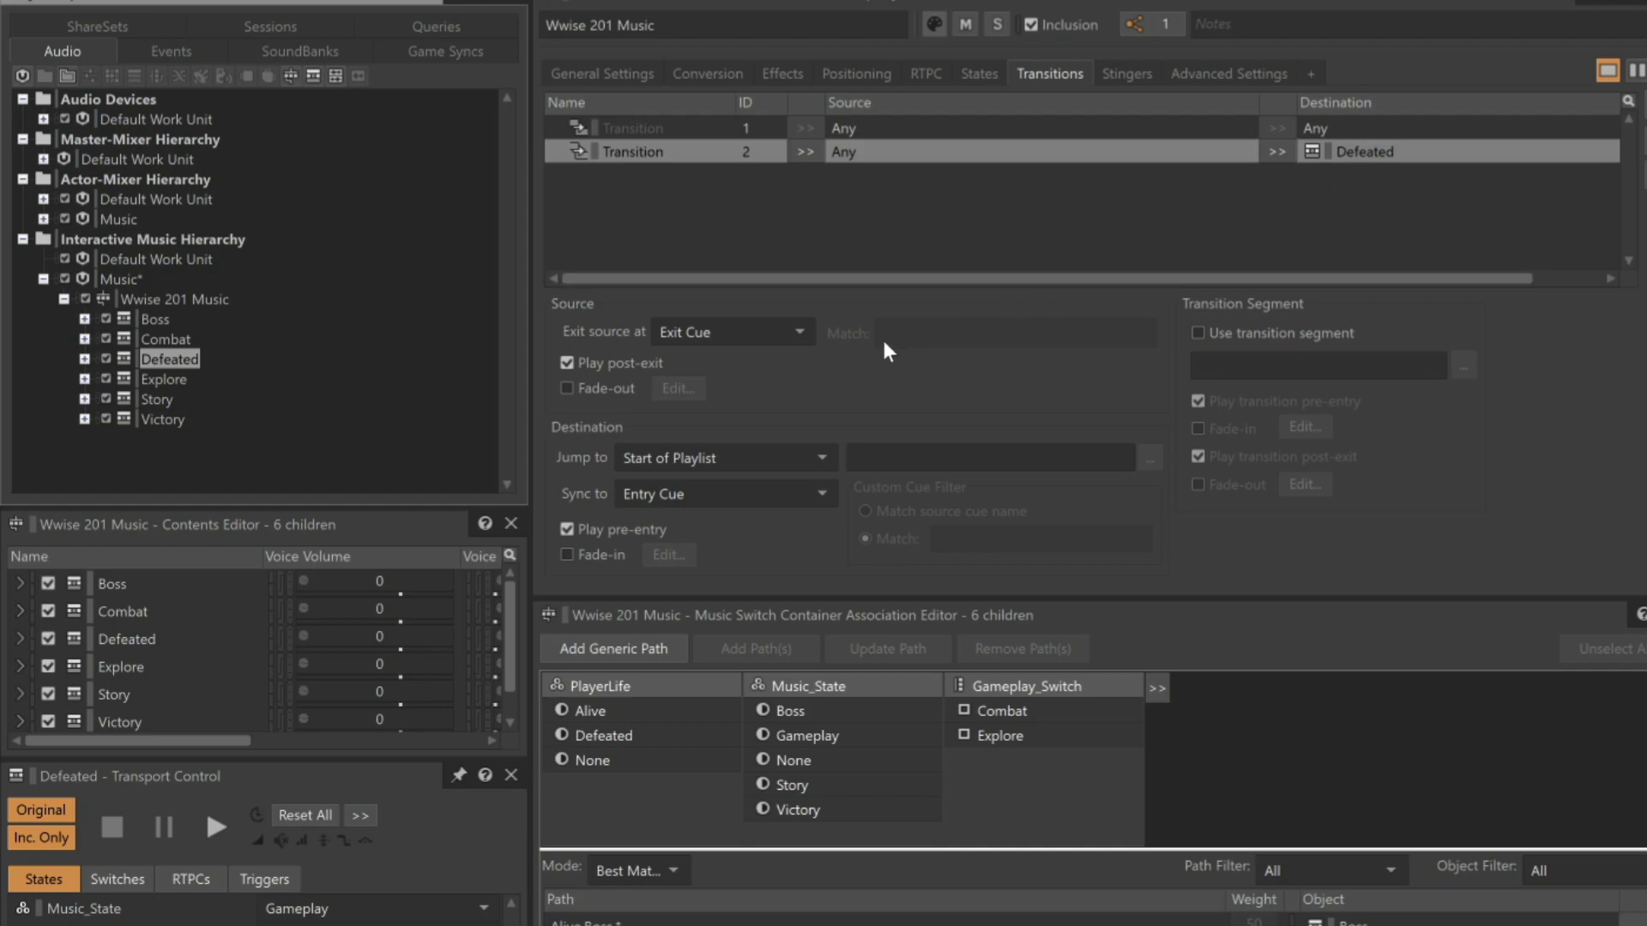
pyautogui.click(789, 338)
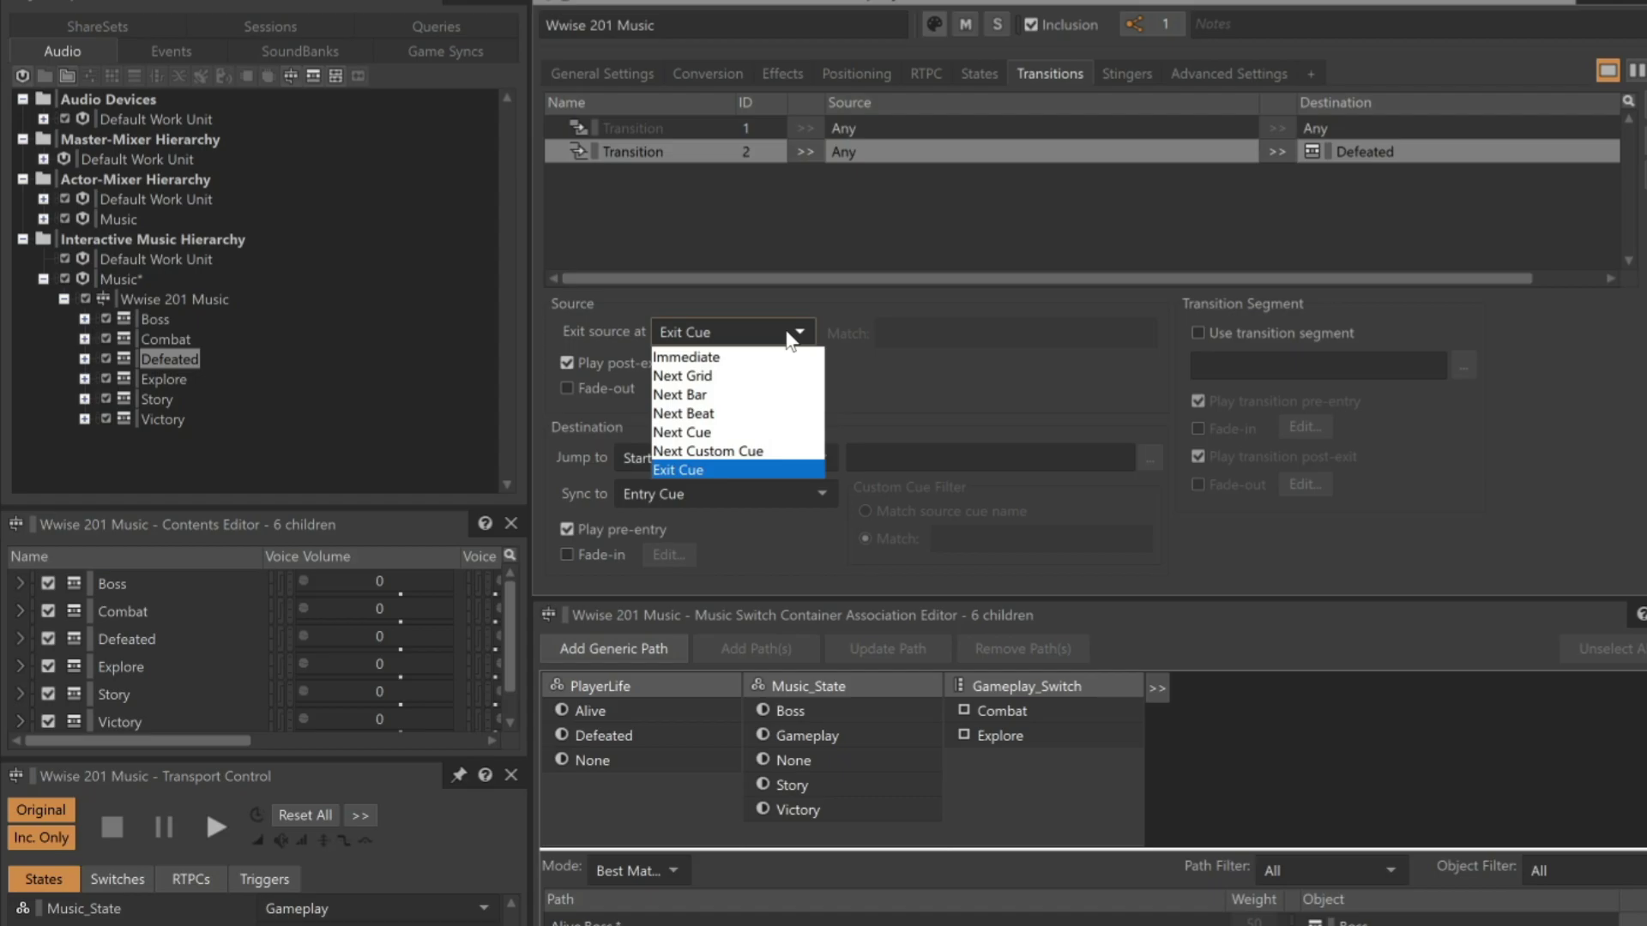
pyautogui.click(700, 397)
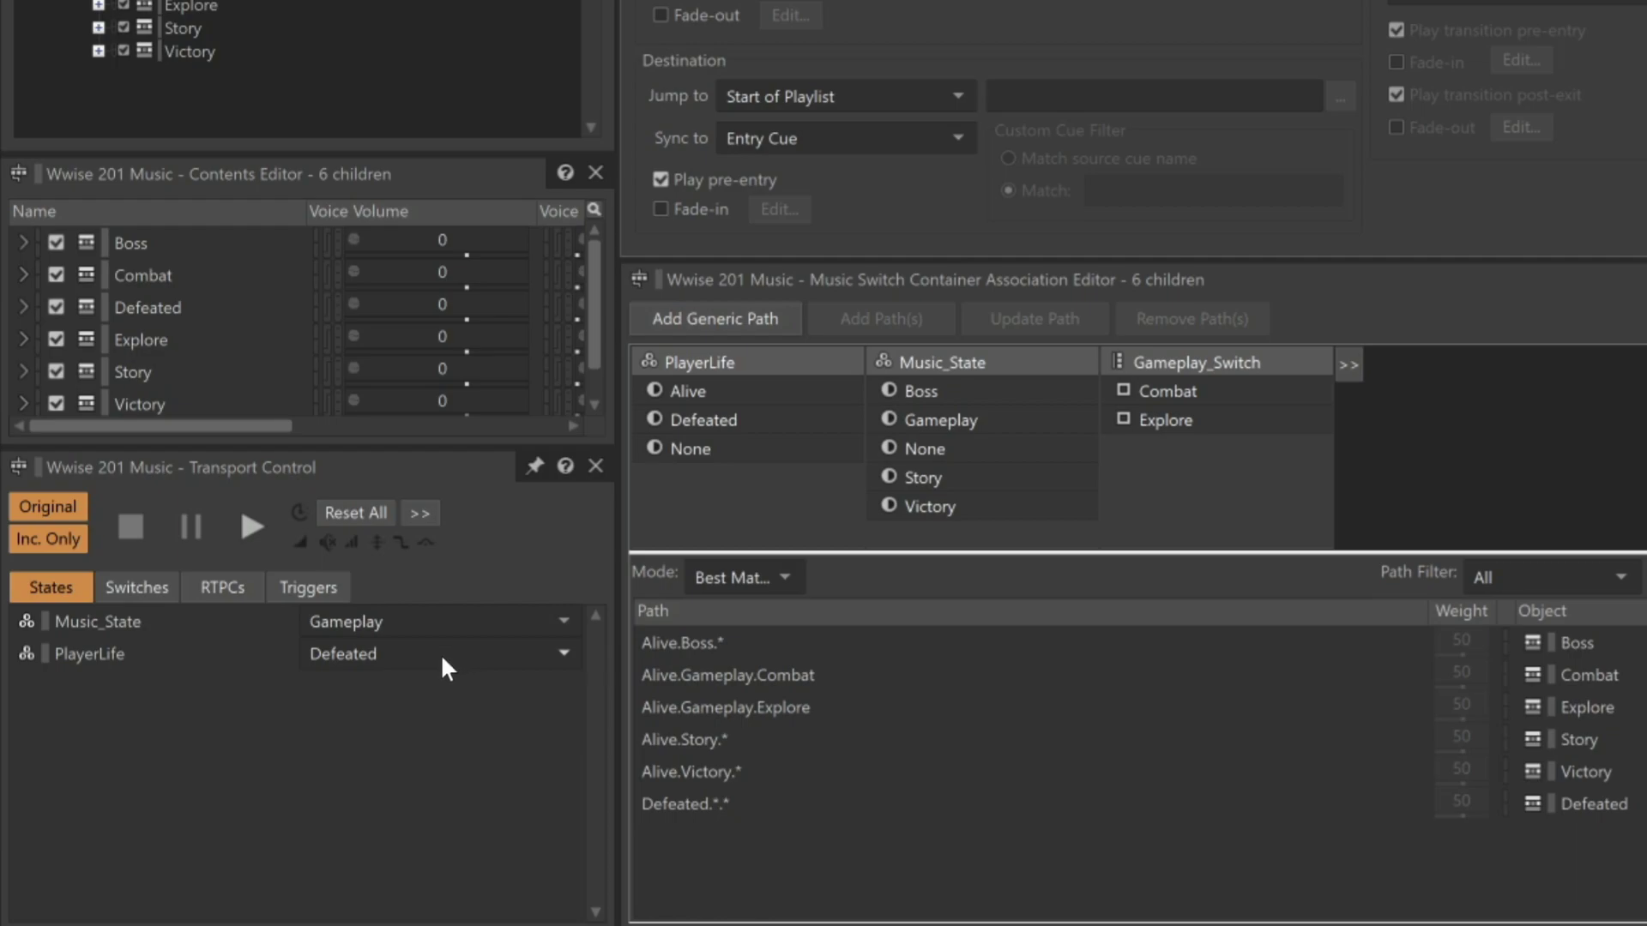
# Reset PlayerLife to Alive, start playback, then switch PlayerLife to Defeated to hear the next-bar transition
pyautogui.click(440, 654)
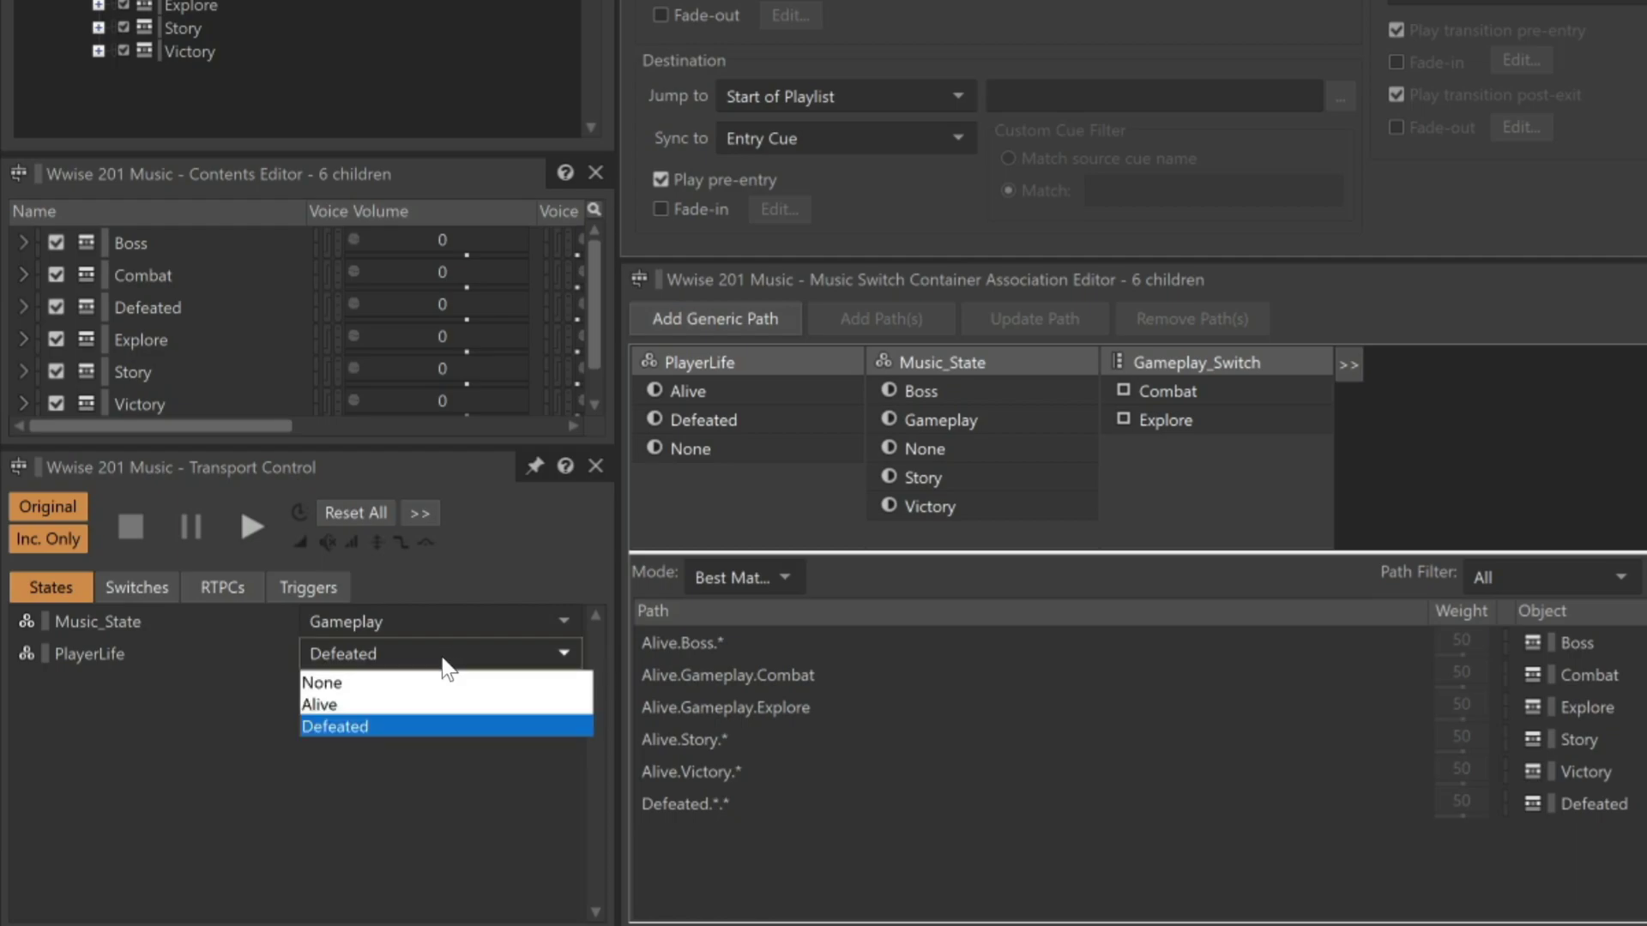
pyautogui.click(325, 703)
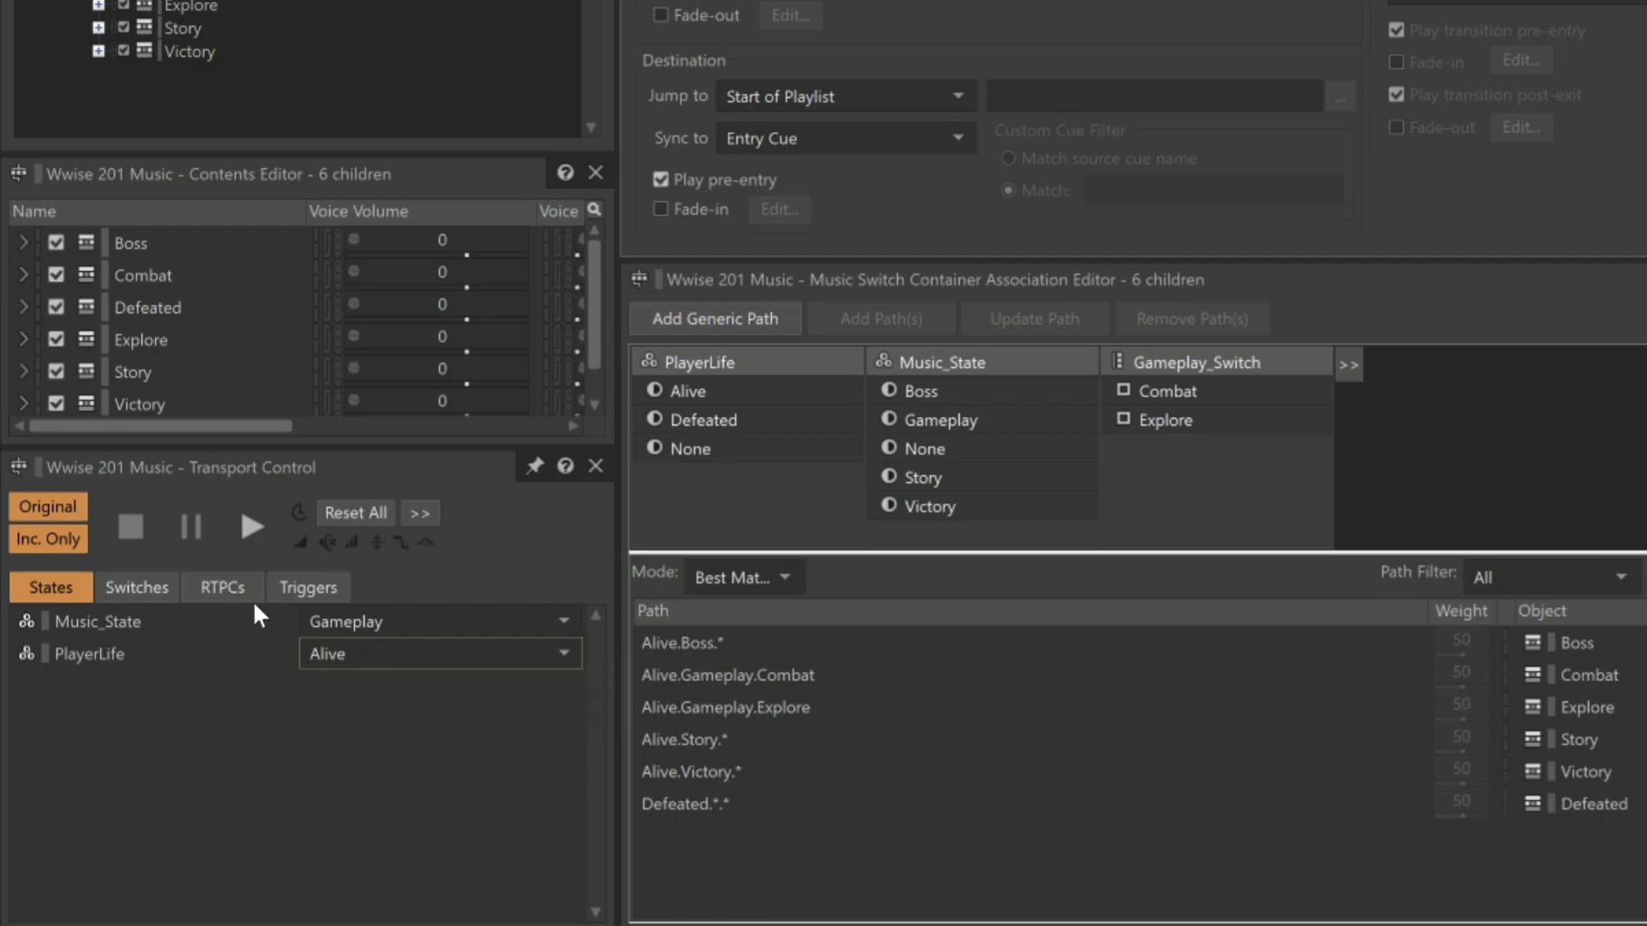
pyautogui.click(245, 524)
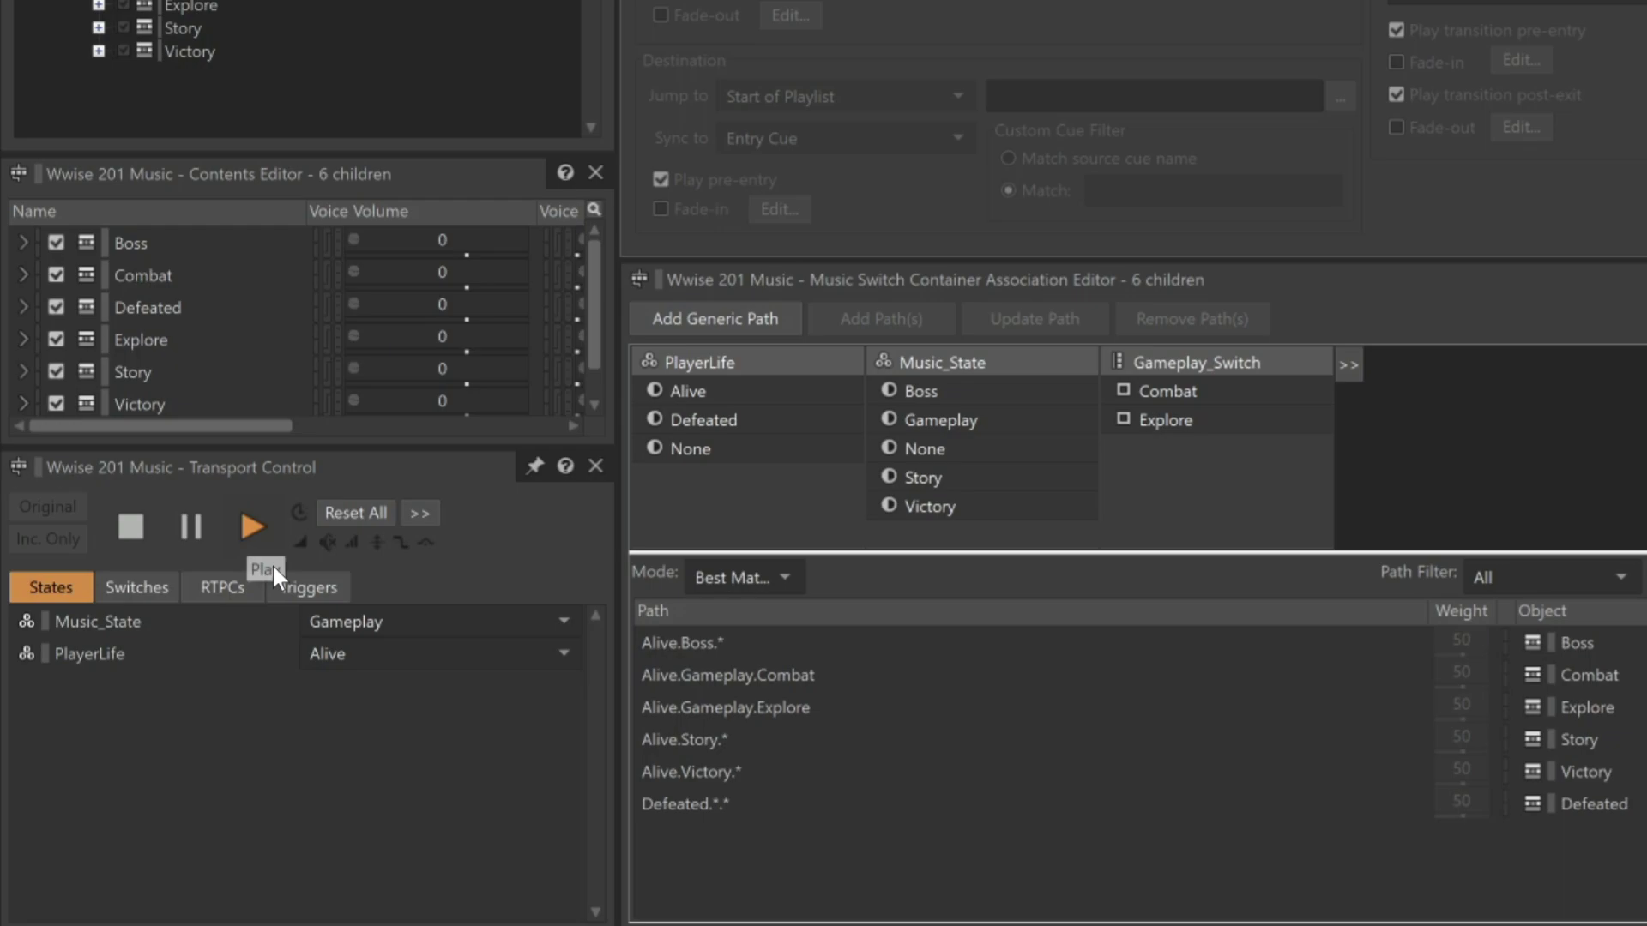
pyautogui.click(379, 651)
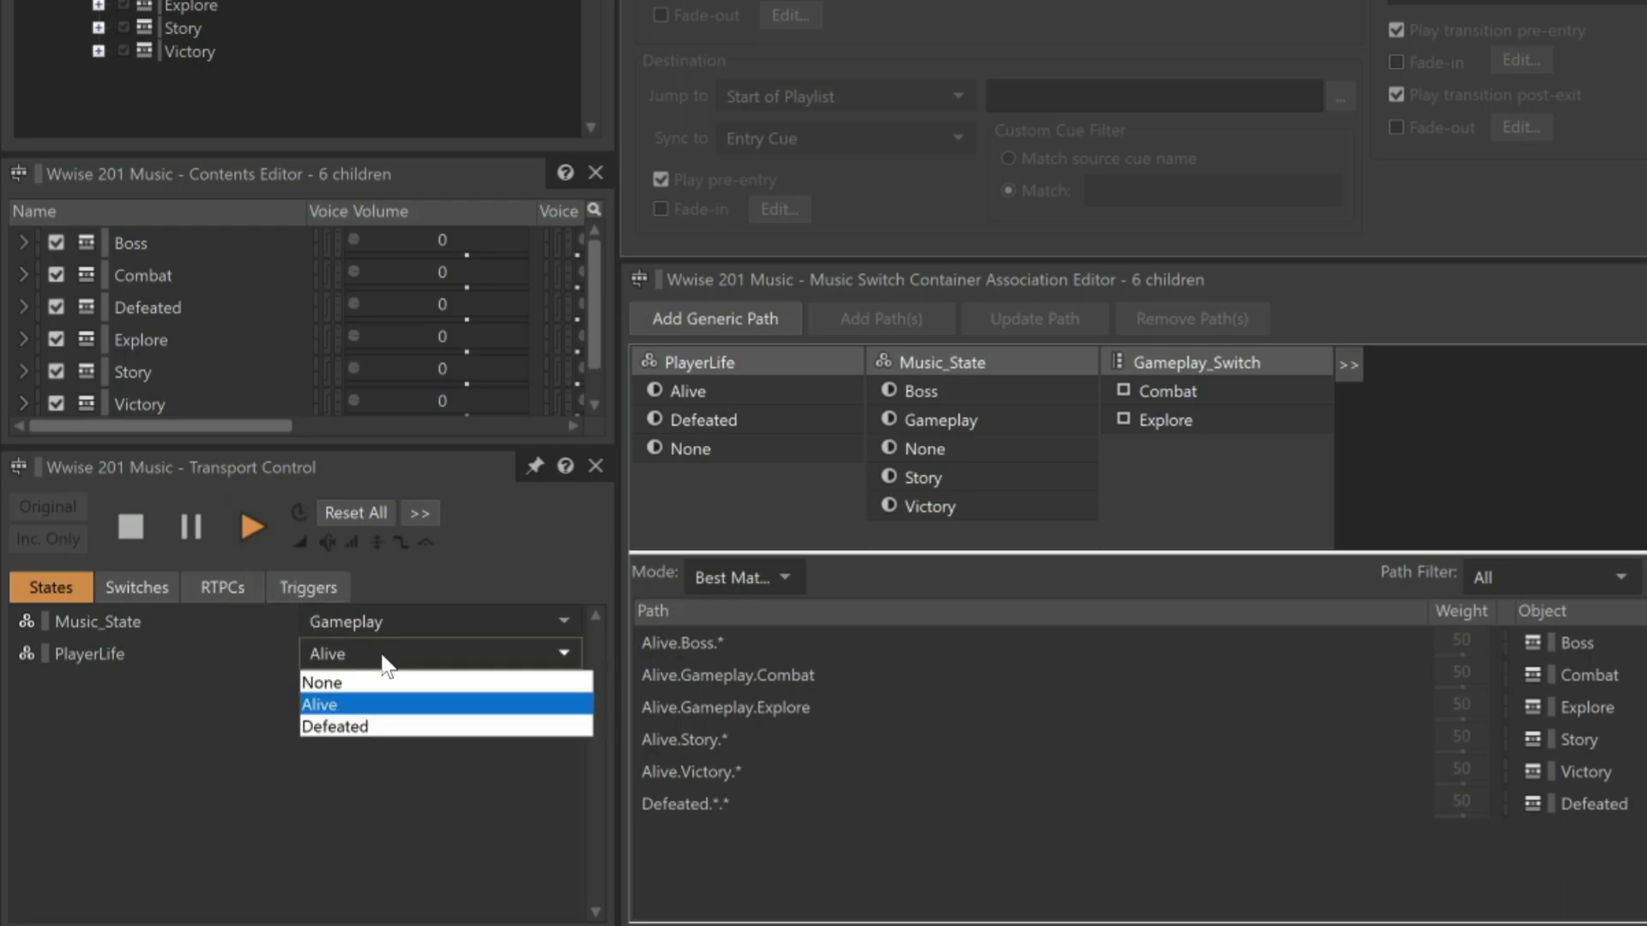
pyautogui.click(389, 729)
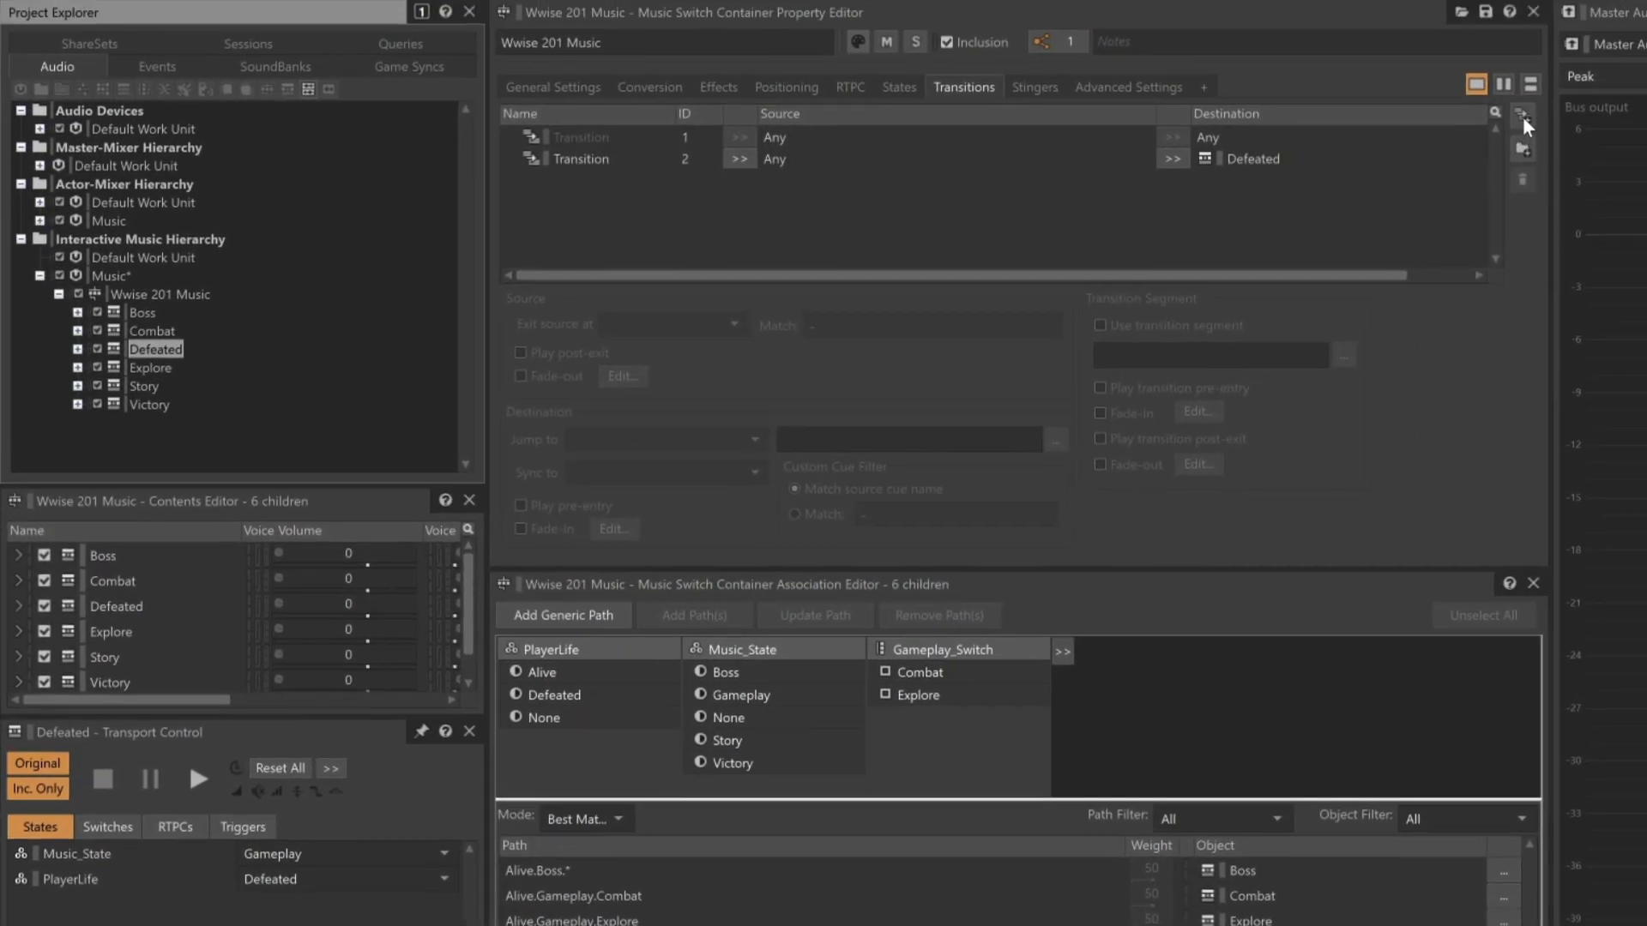
# Add a third transition with Defeated as its source, then reselect Wwise 201 Music
pyautogui.click(1522, 117)
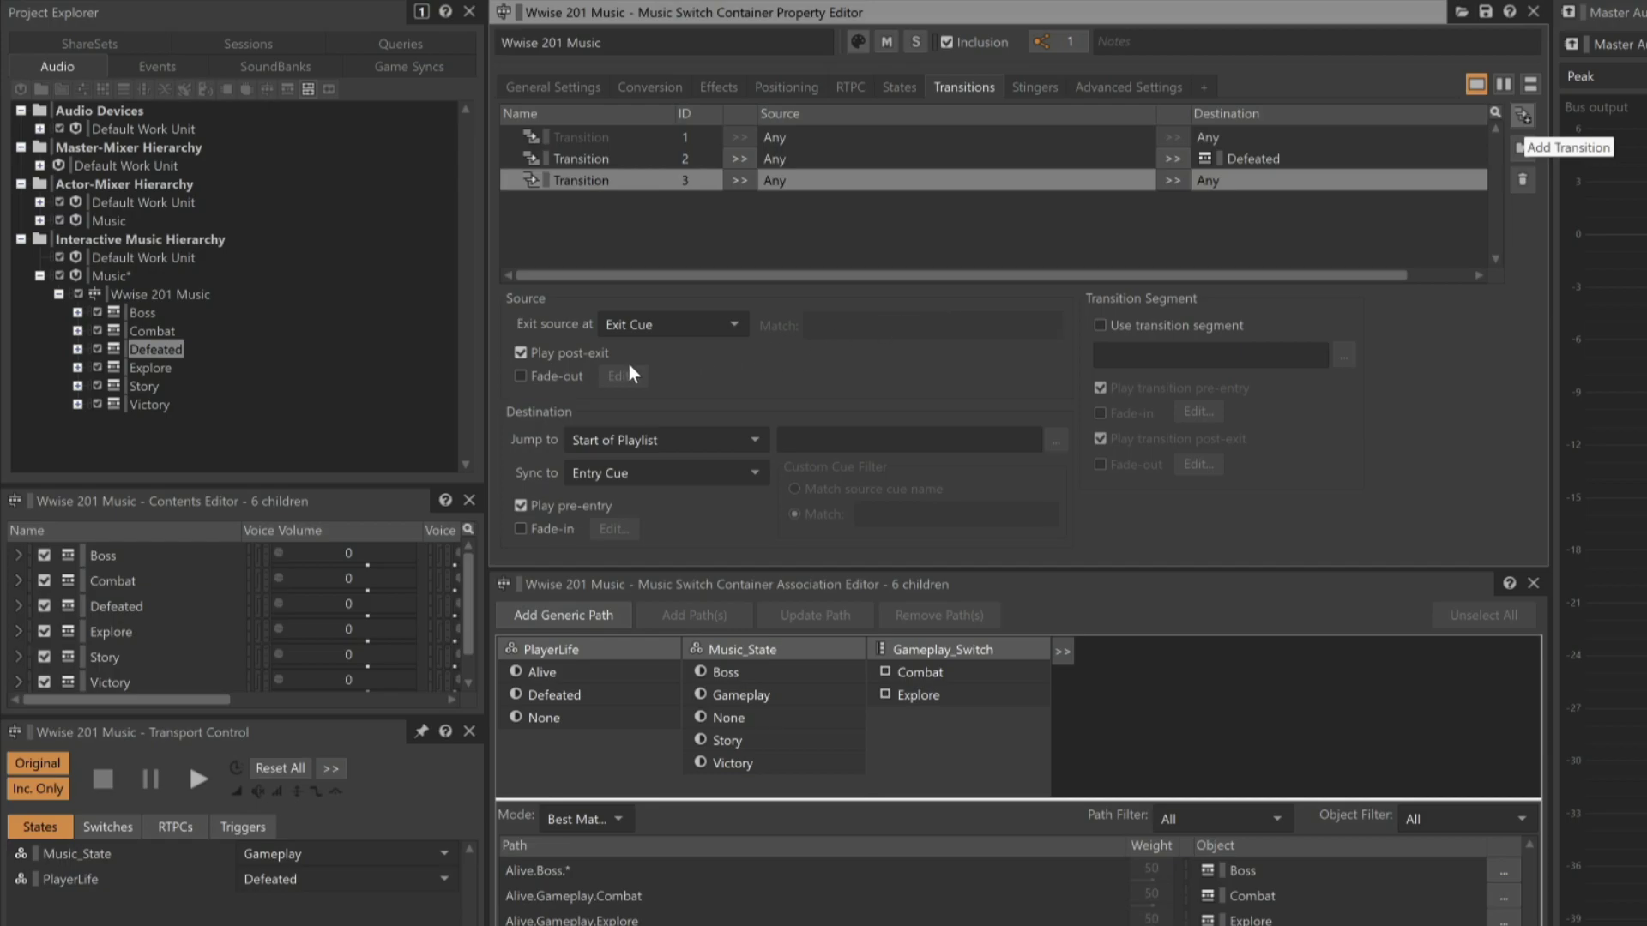
pyautogui.moveTo(164, 347); pyautogui.dragTo(785, 203)
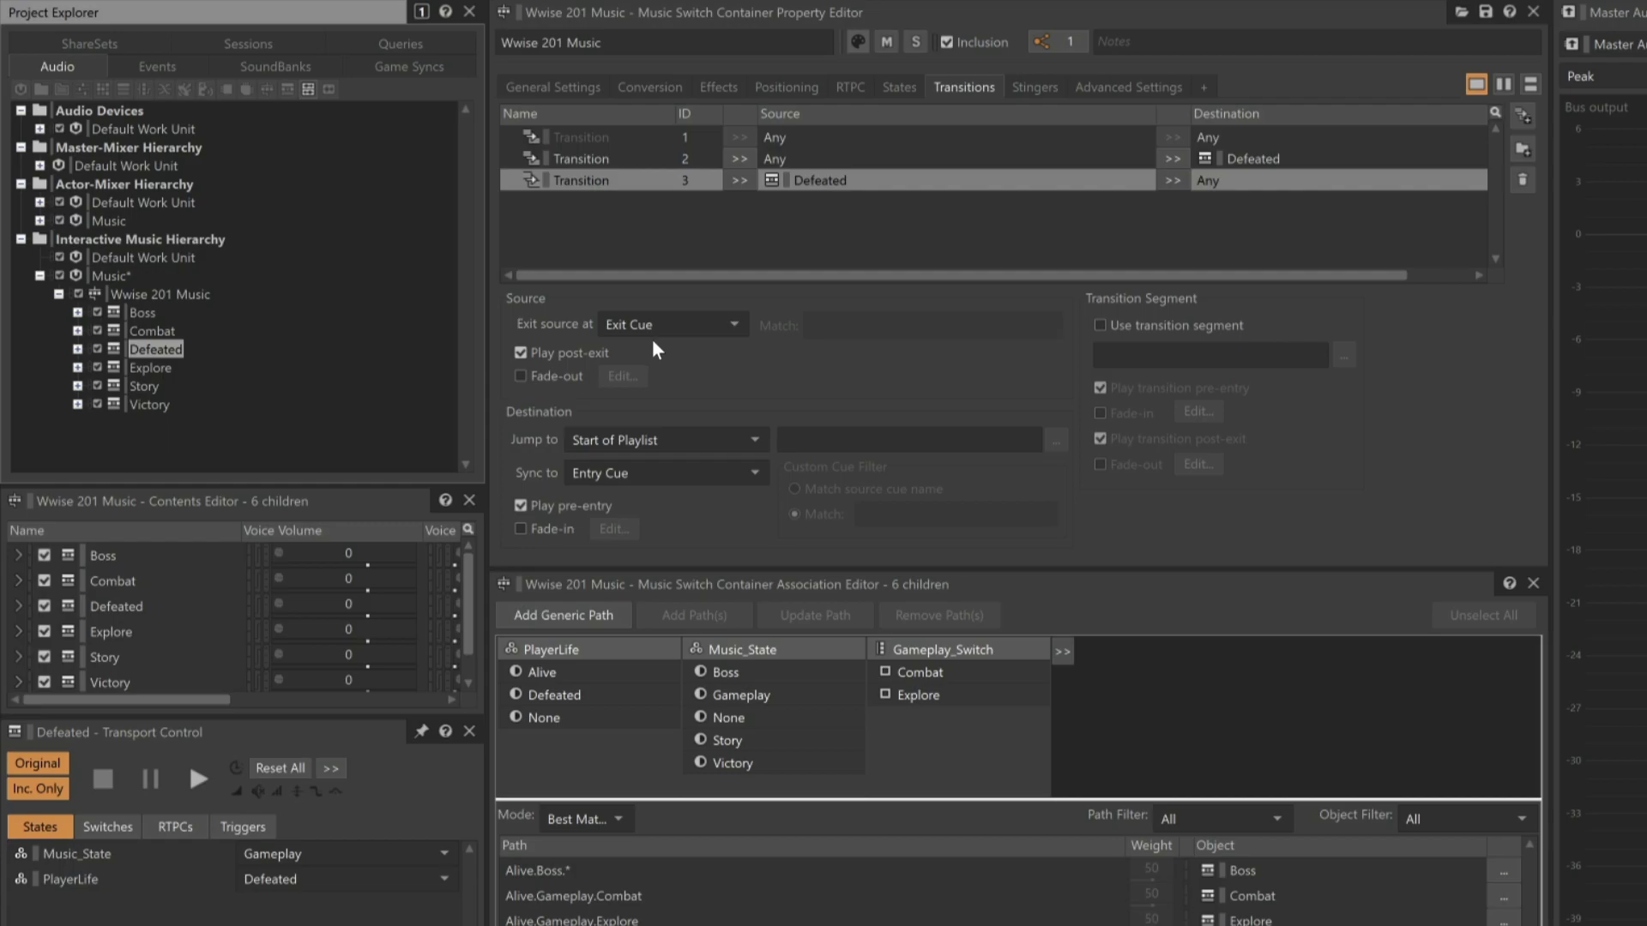
pyautogui.click(183, 293)
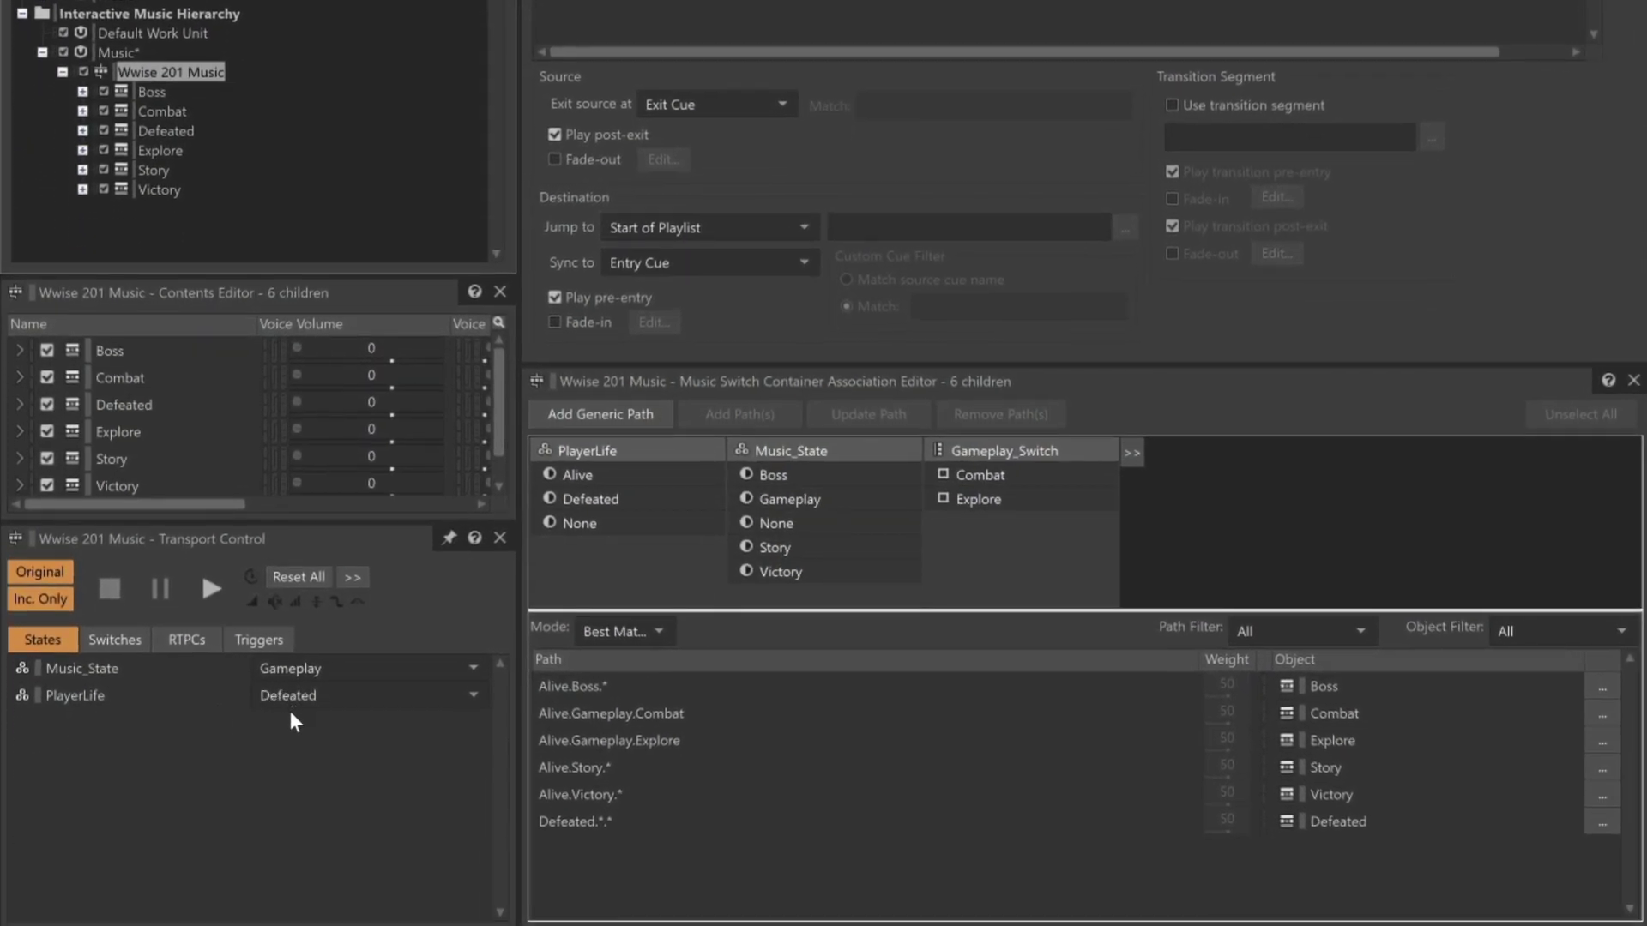
# Set Gameplay_Switch to Explore in Transport Control's switch values
pyautogui.click(104, 649)
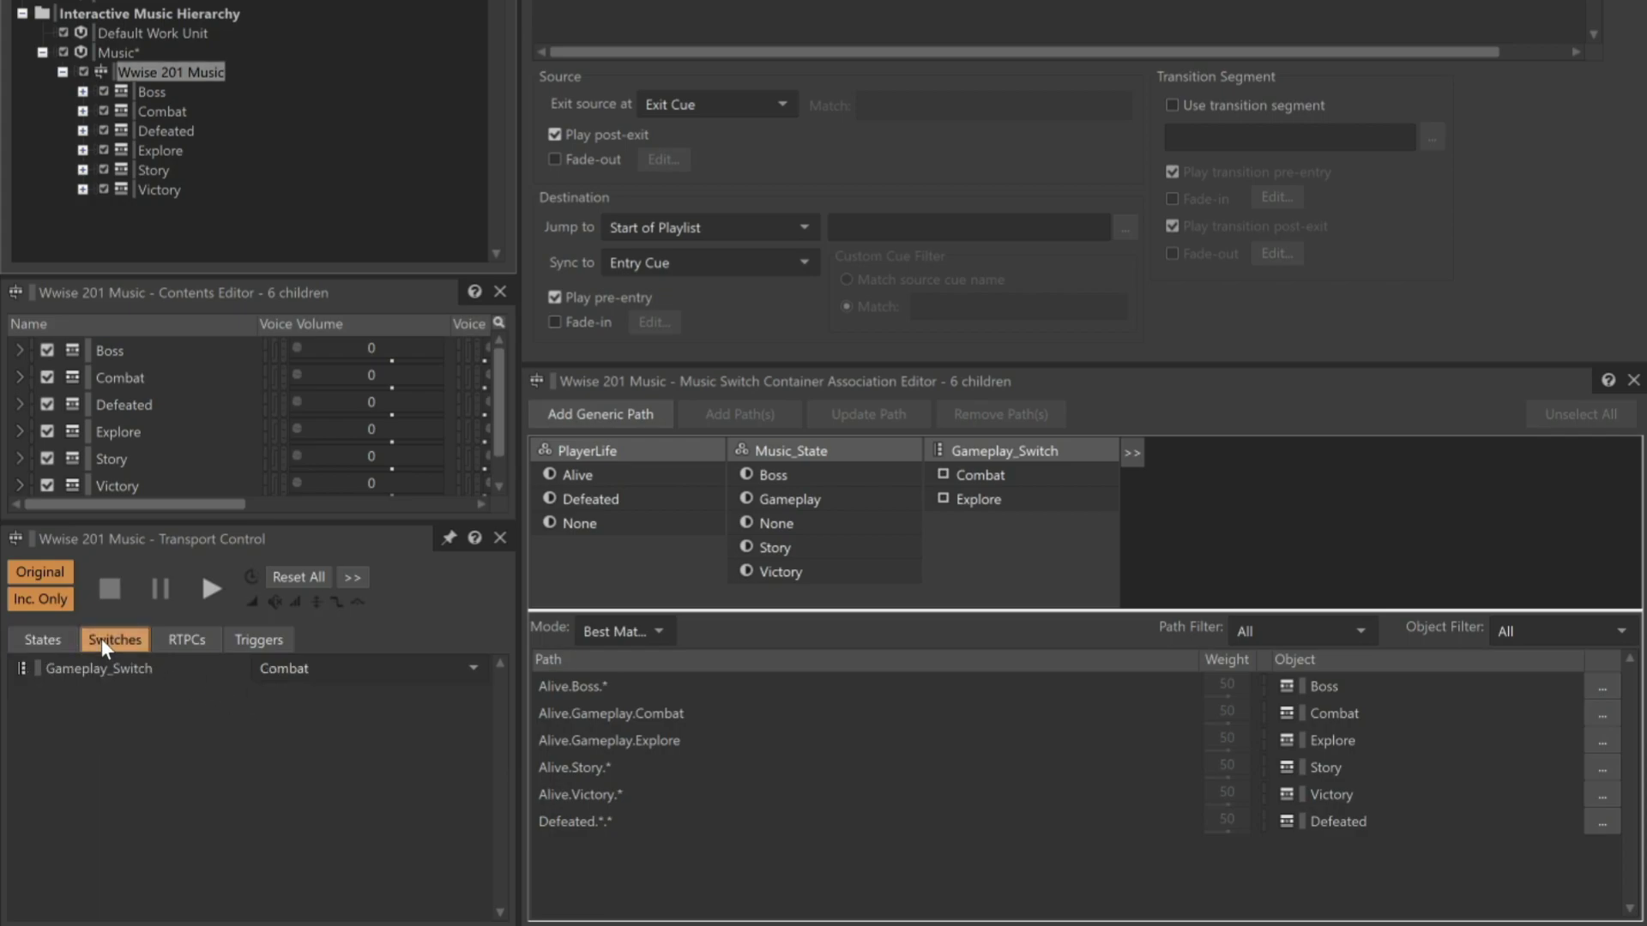
pyautogui.click(316, 667)
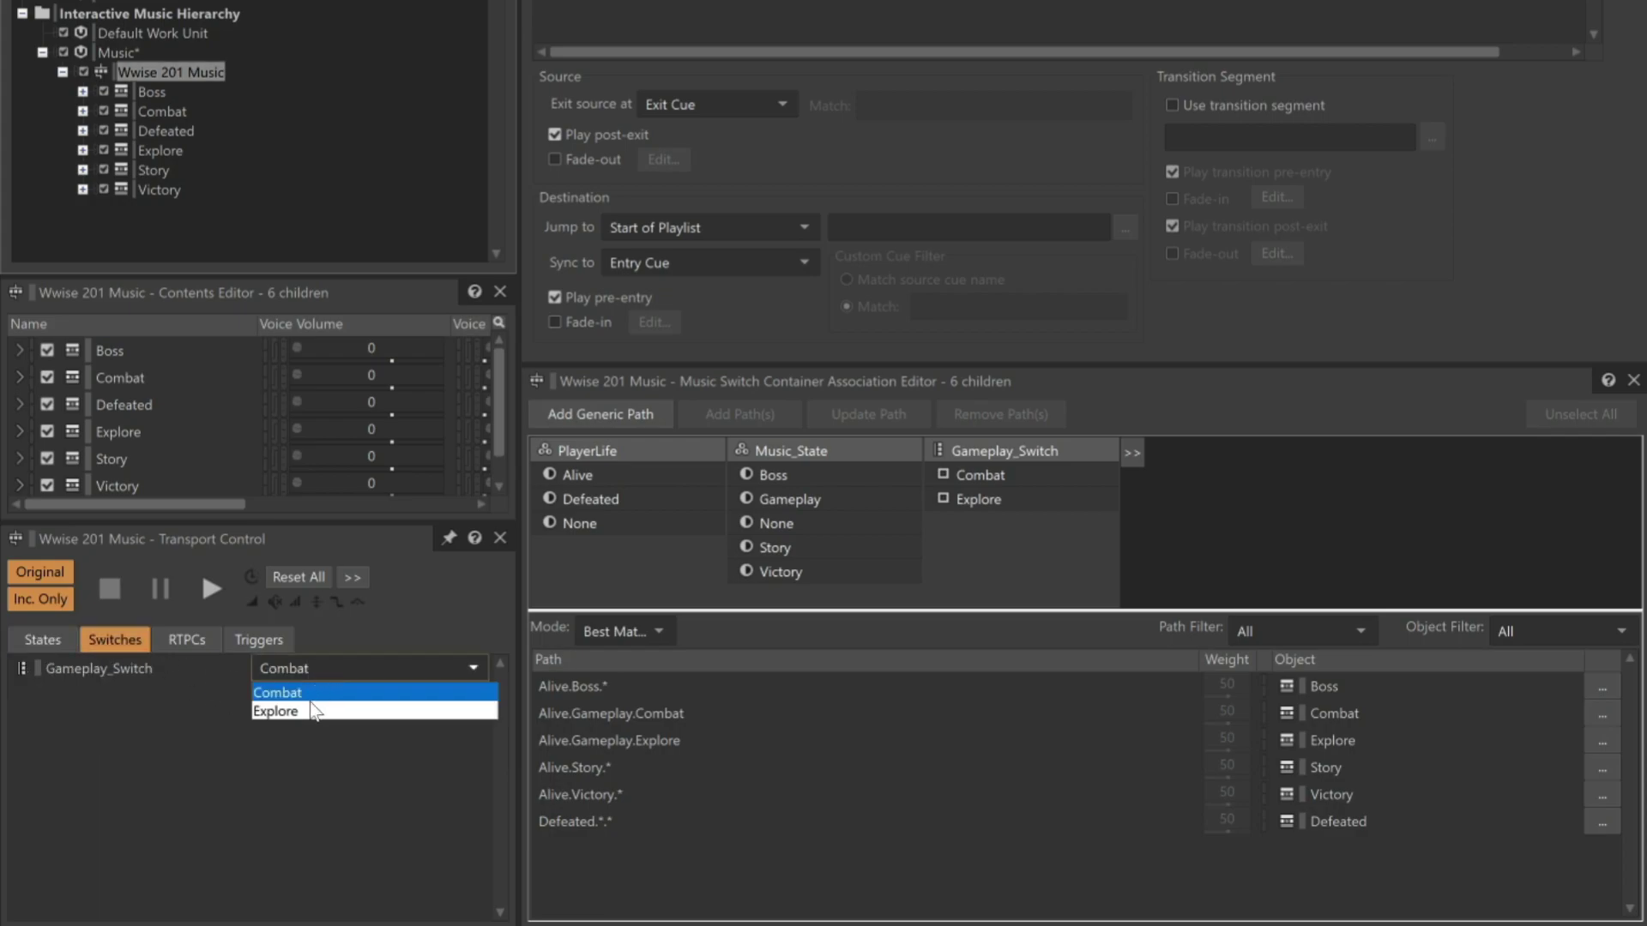
pyautogui.click(304, 702)
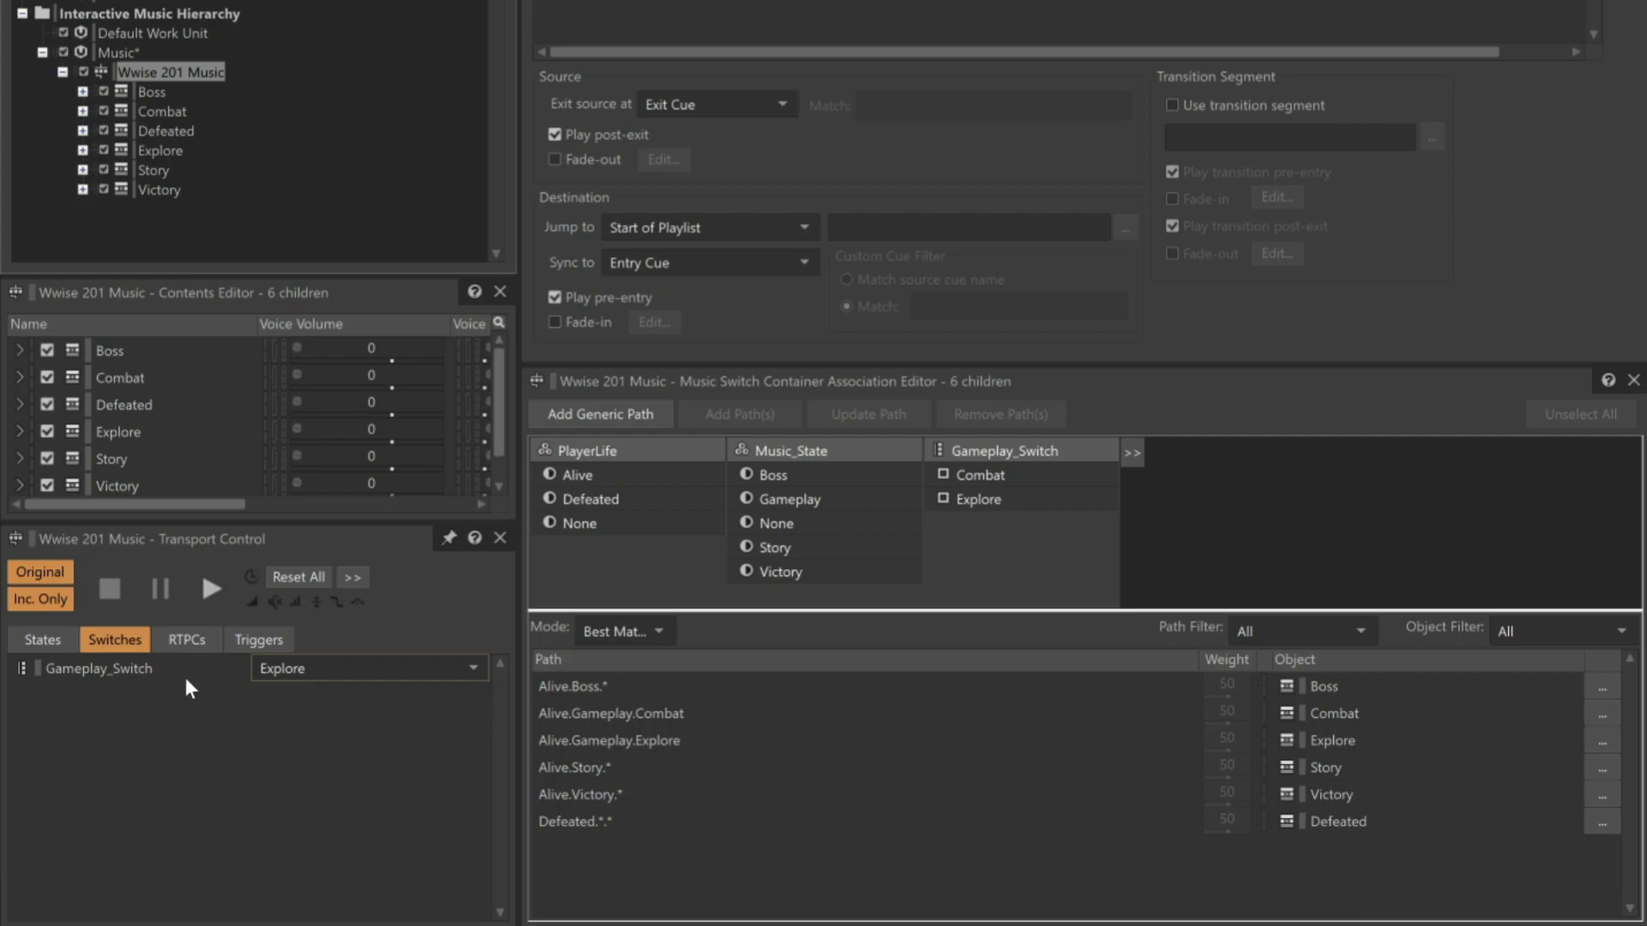
# Play Wwise 201 Music and switch PlayerLife from Defeated to Alive mid-playback
pyautogui.click(63, 640)
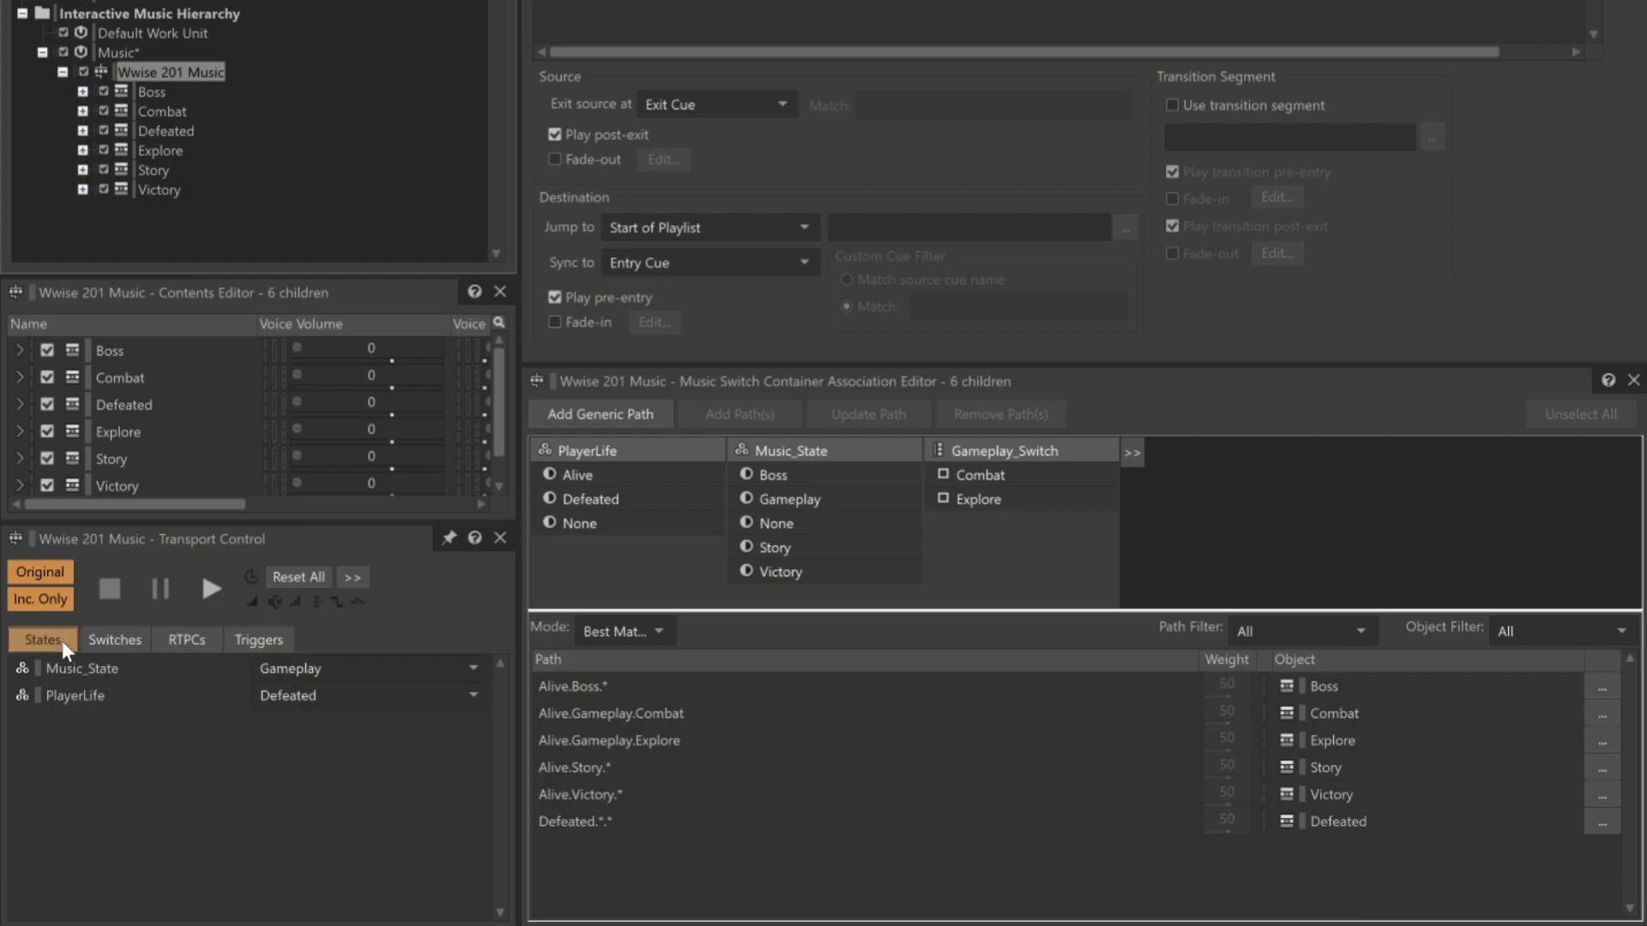
pyautogui.click(209, 585)
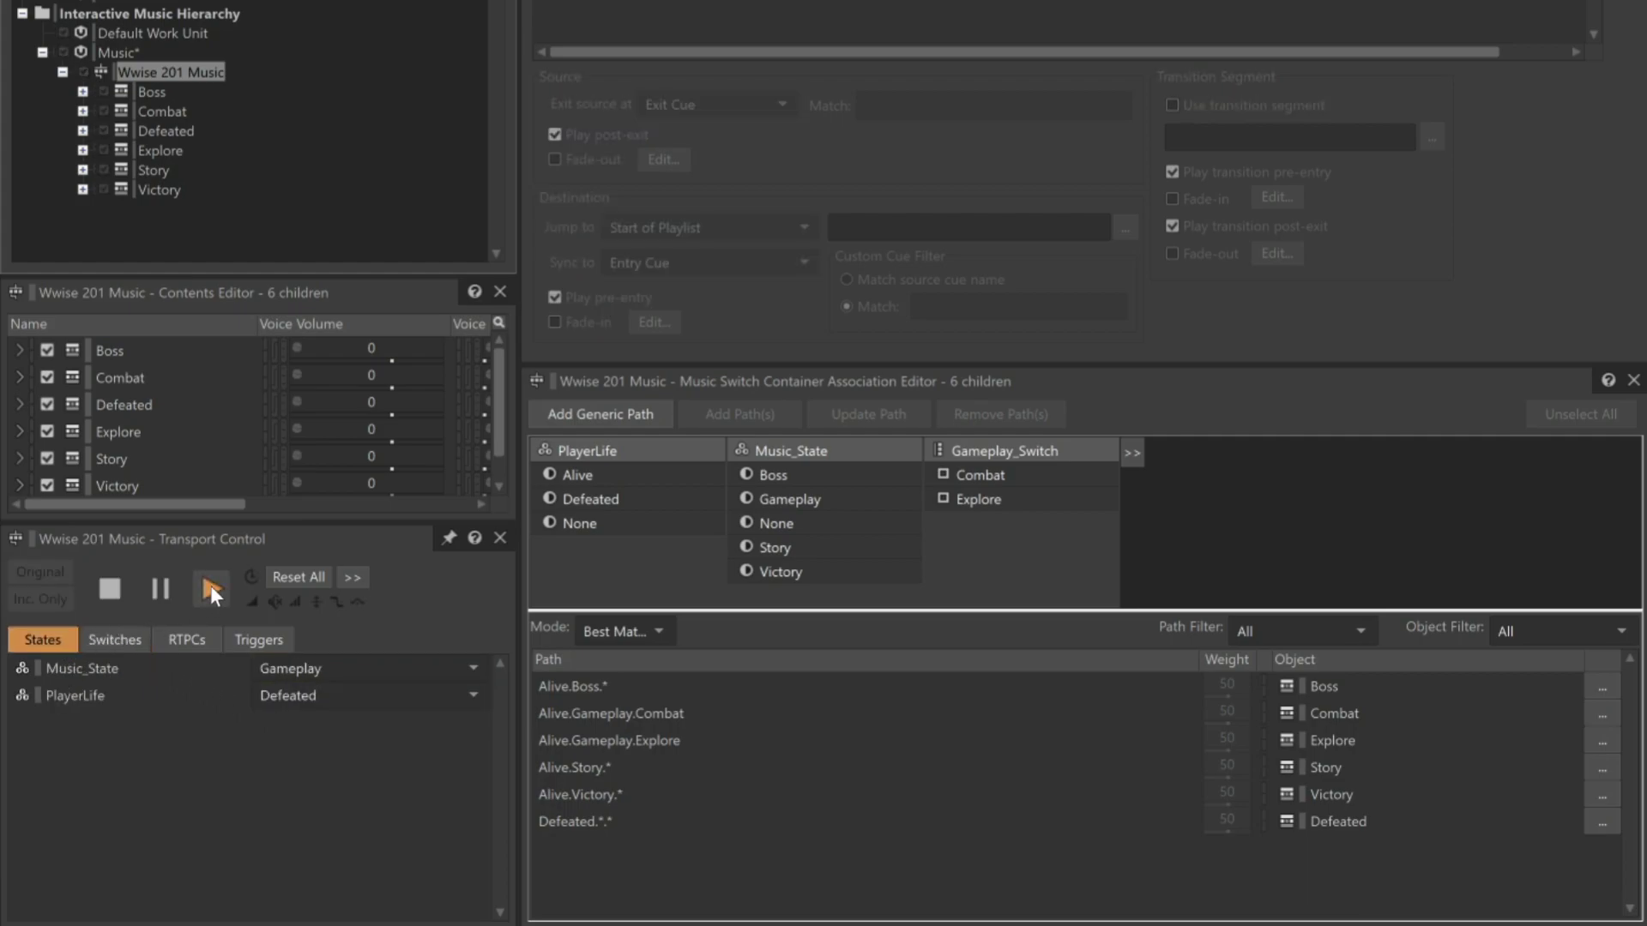
pyautogui.click(342, 695)
pyautogui.click(297, 754)
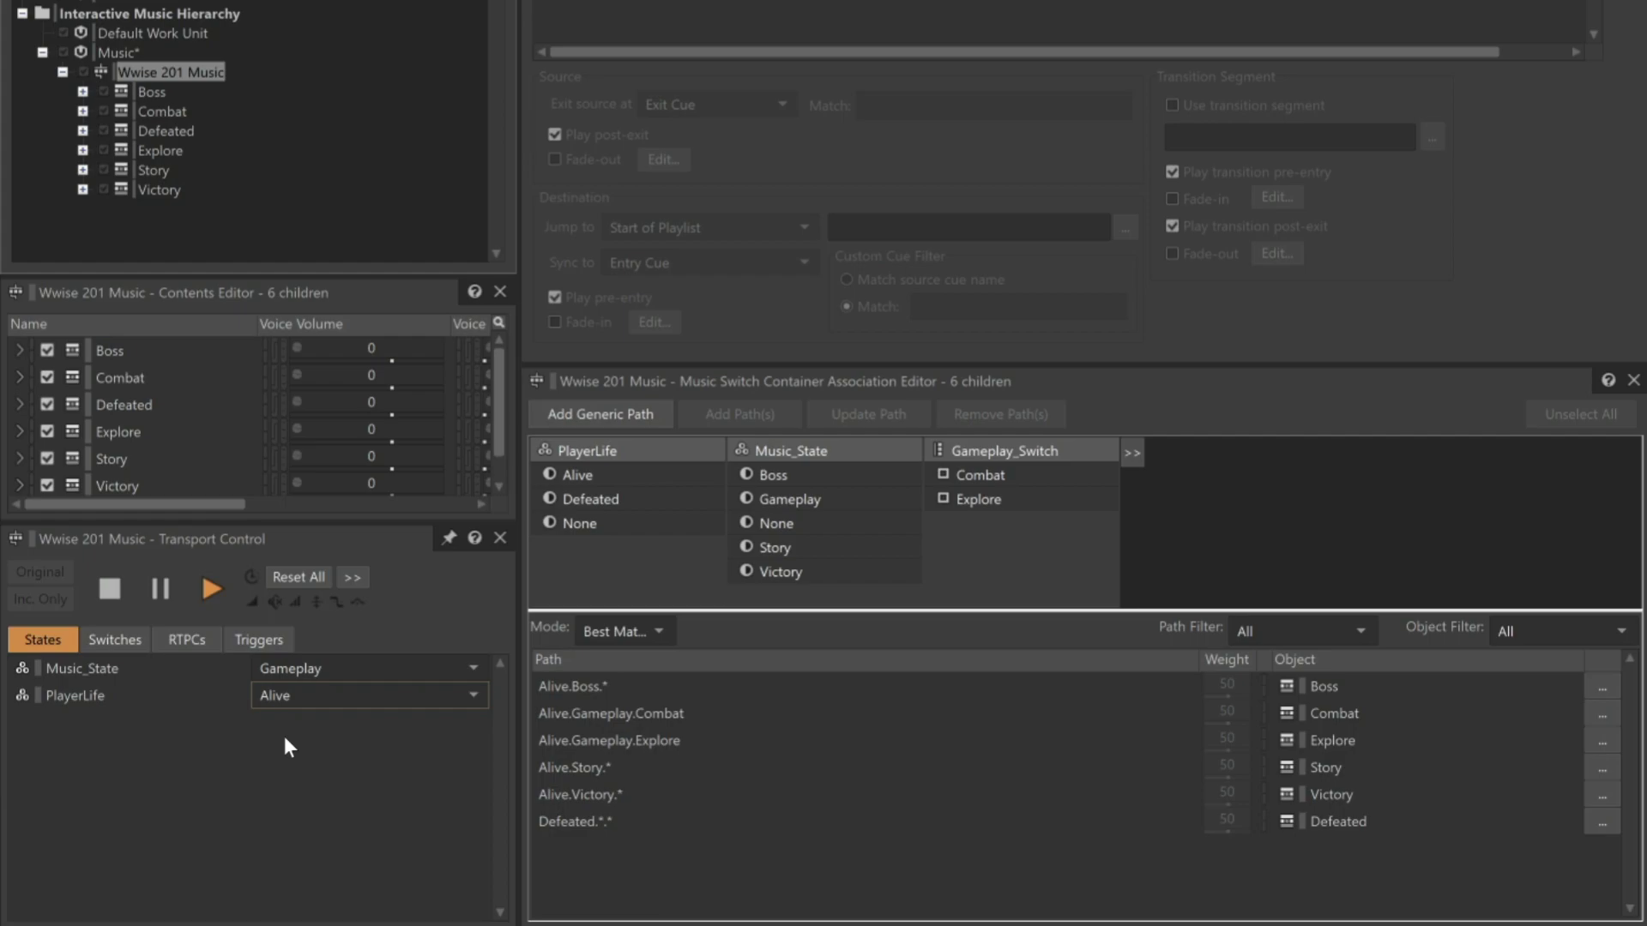
# Stop the Wwise 201 Music playback with the spacebar
pyautogui.press('space')
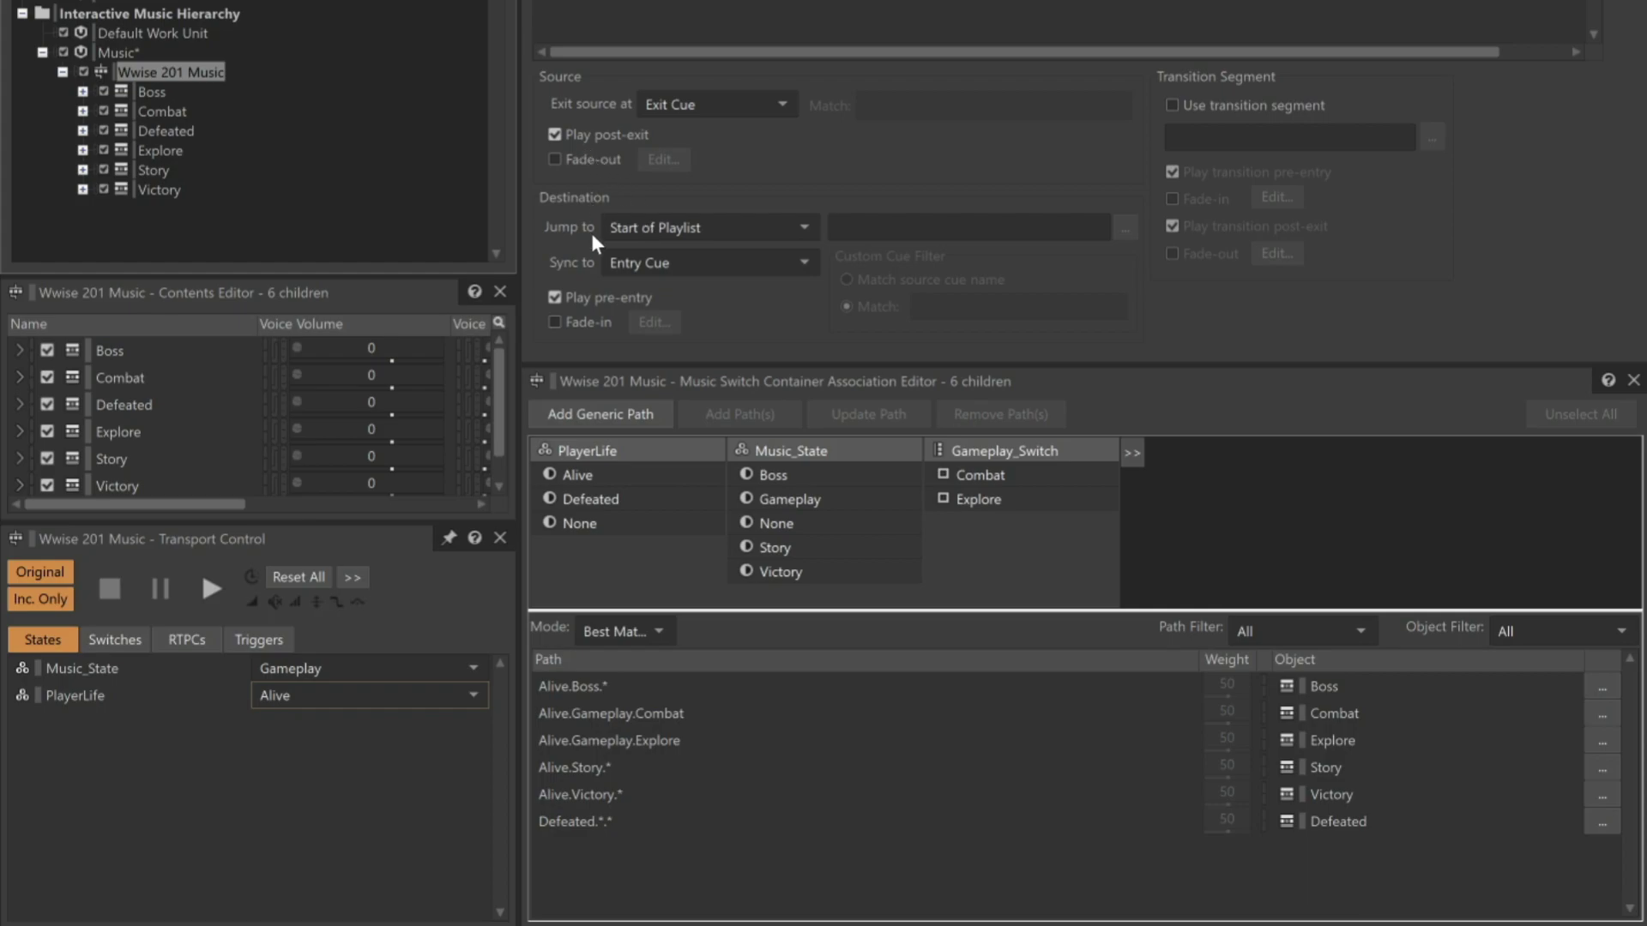
pyautogui.click(559, 296)
pyautogui.click(555, 134)
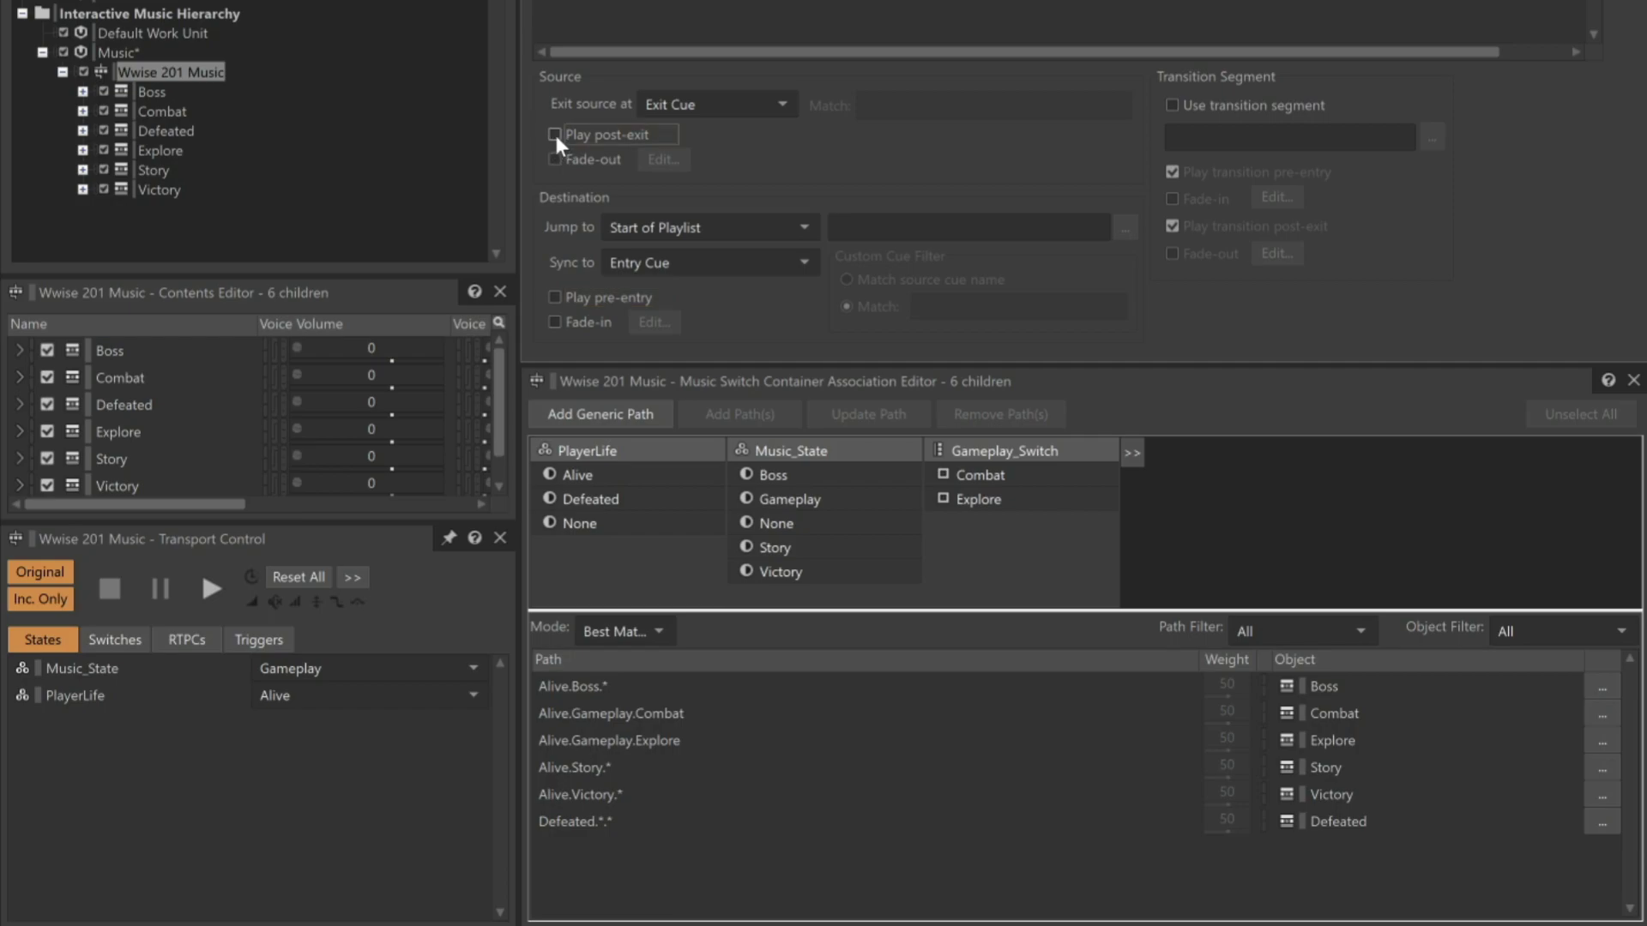
pyautogui.click(317, 694)
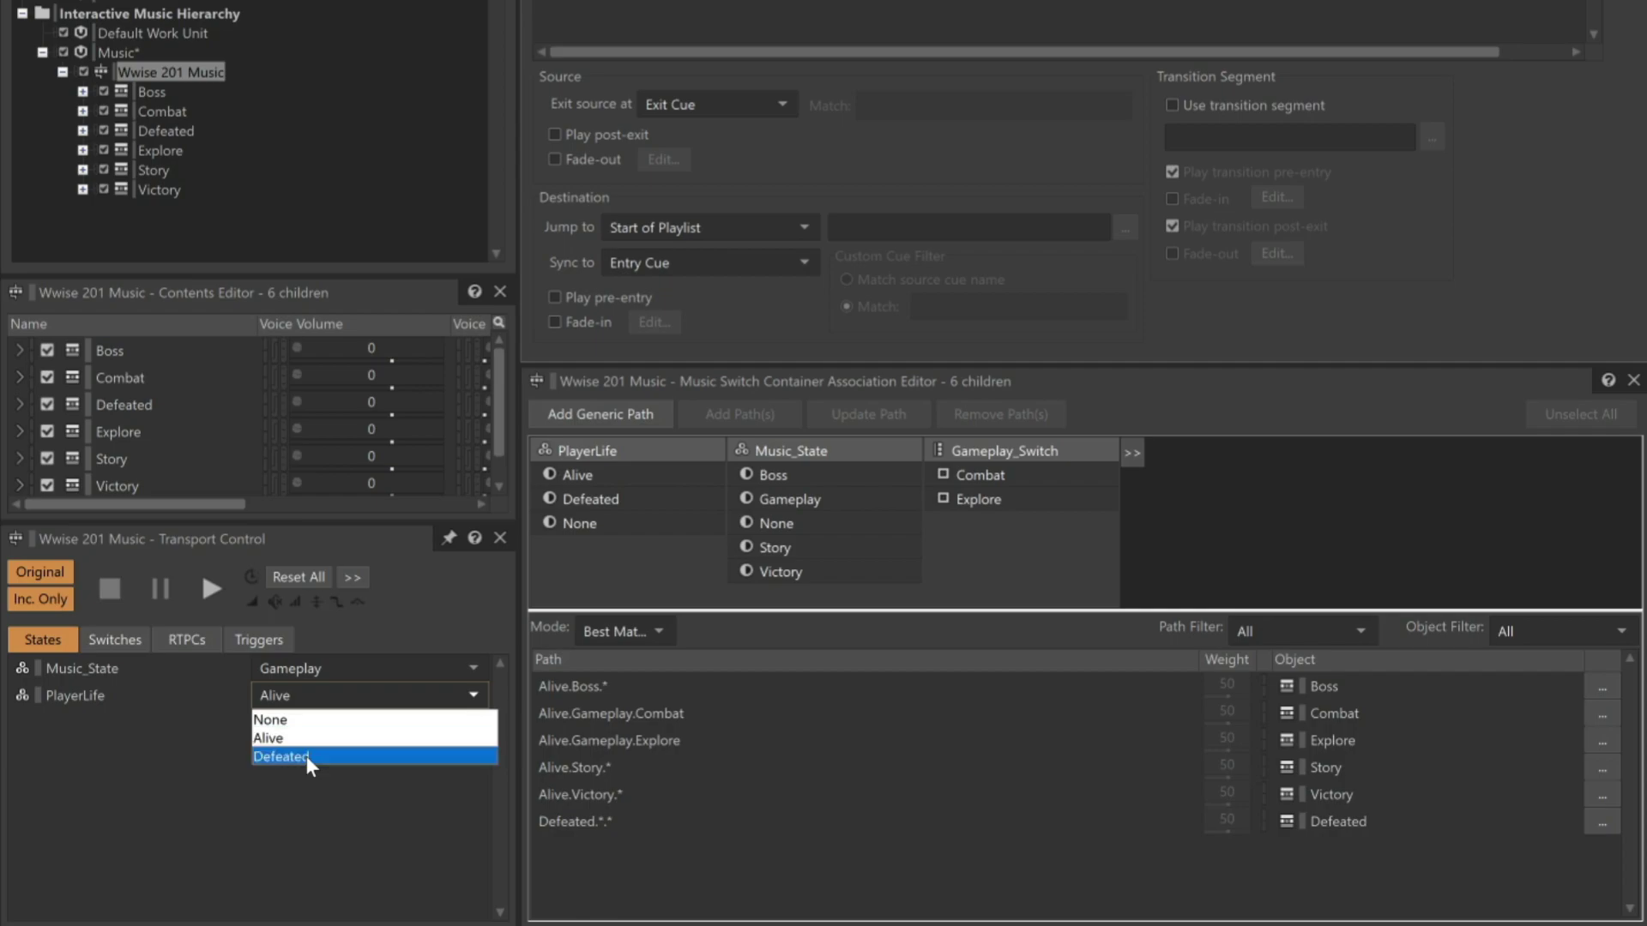
pyautogui.click(306, 755)
pyautogui.click(210, 587)
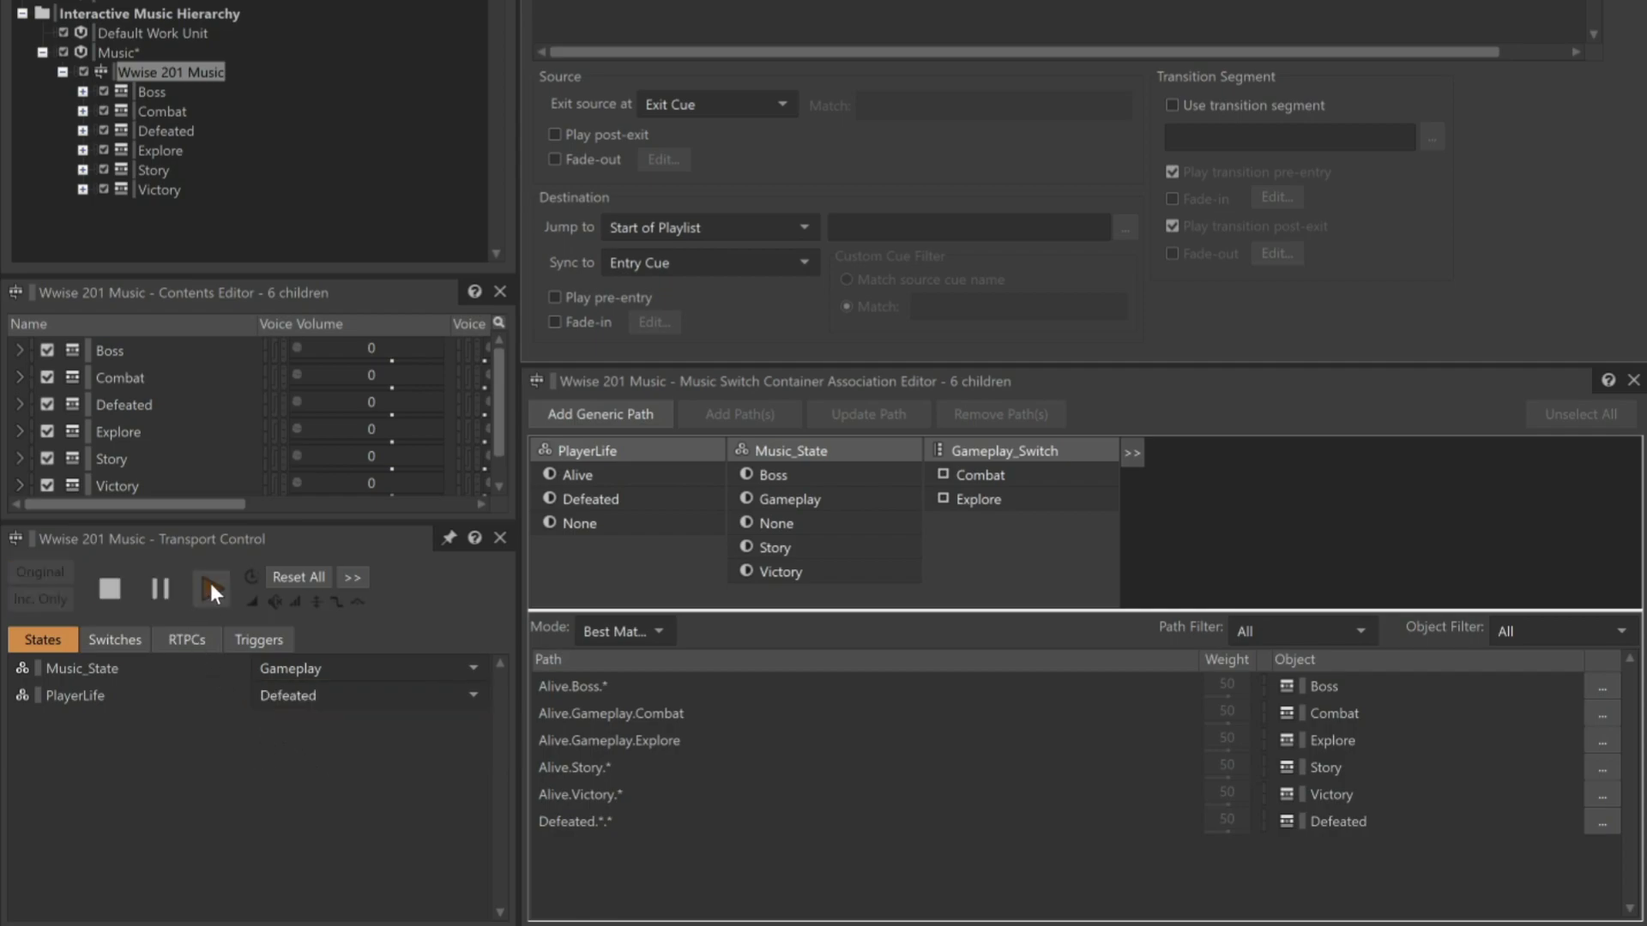
pyautogui.click(324, 696)
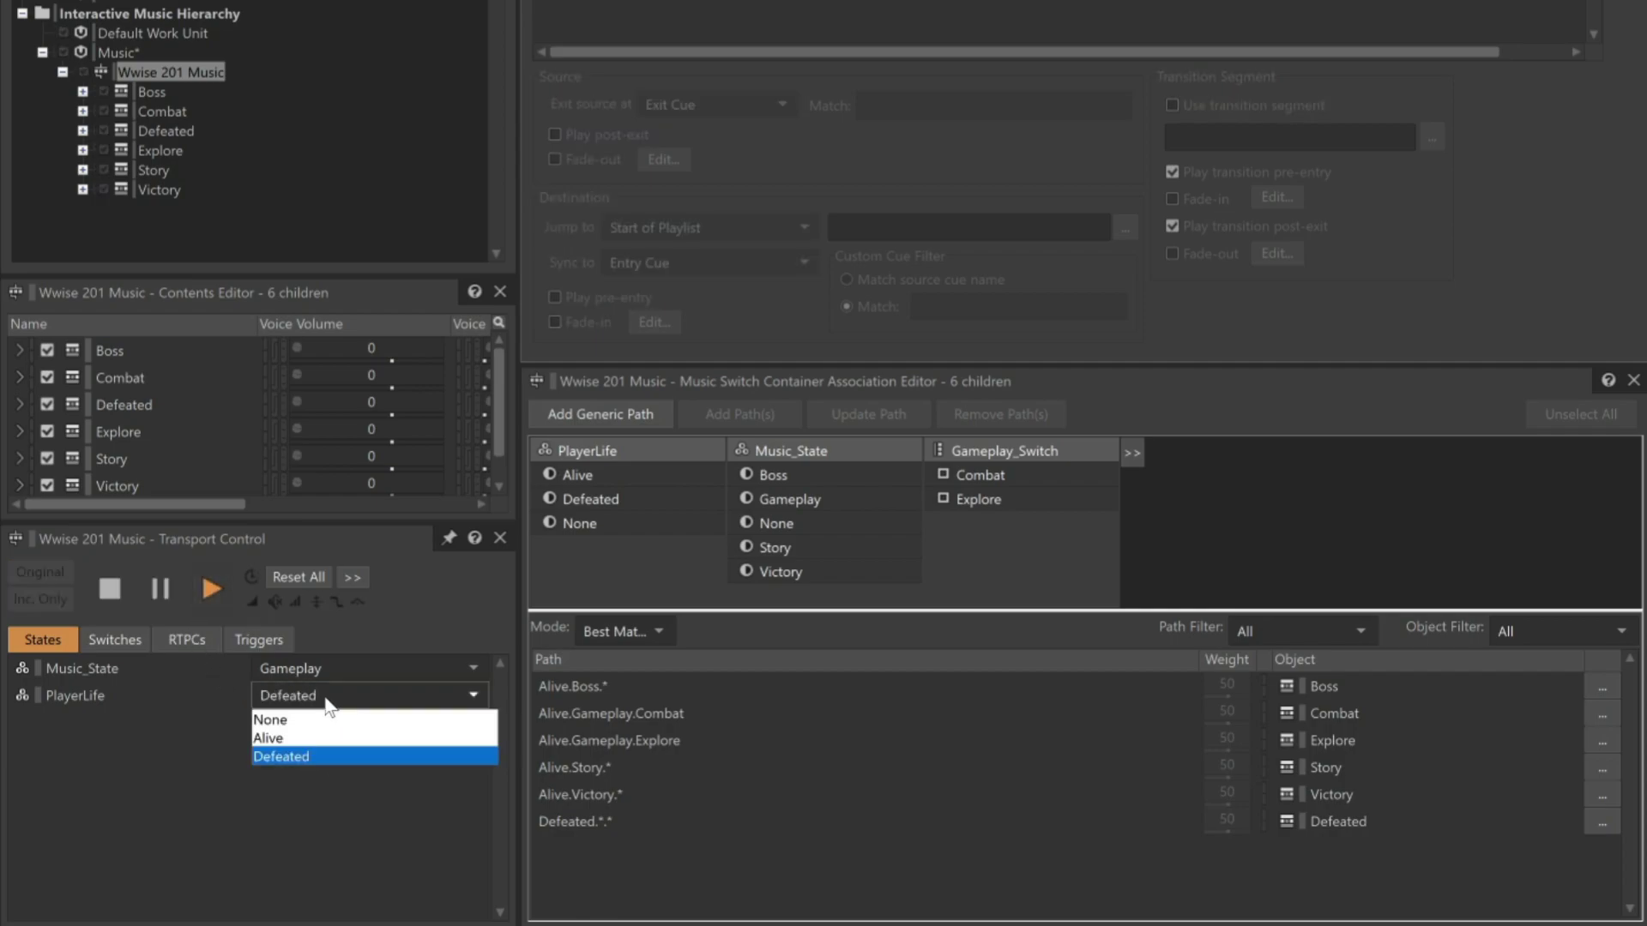
pyautogui.click(311, 740)
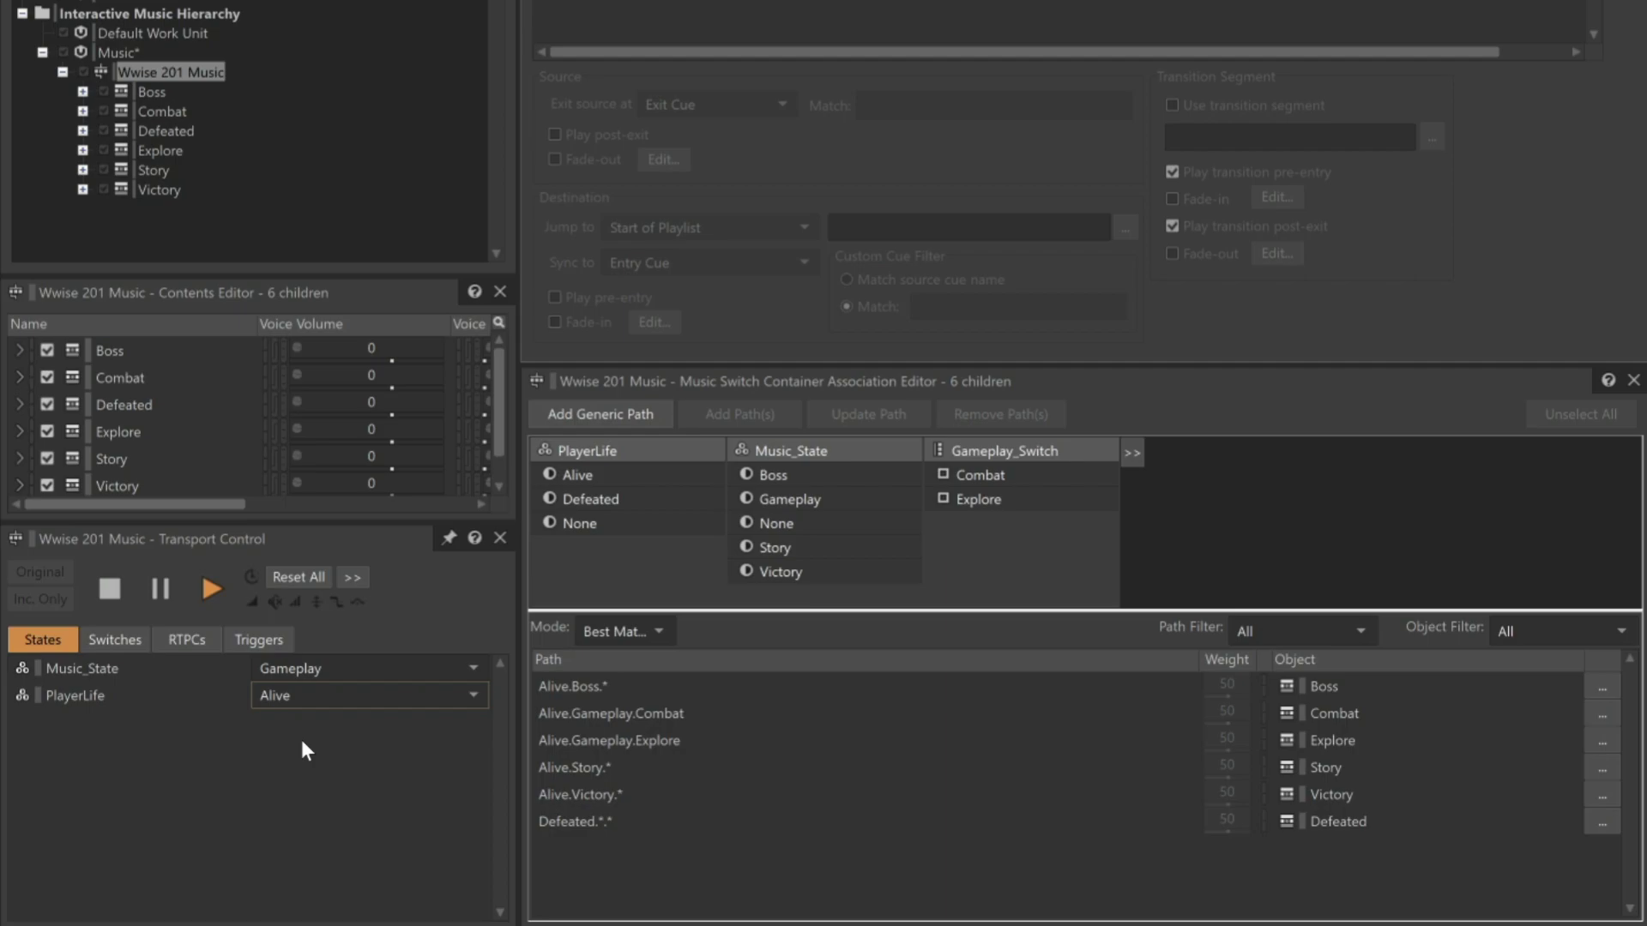
pyautogui.press('space')
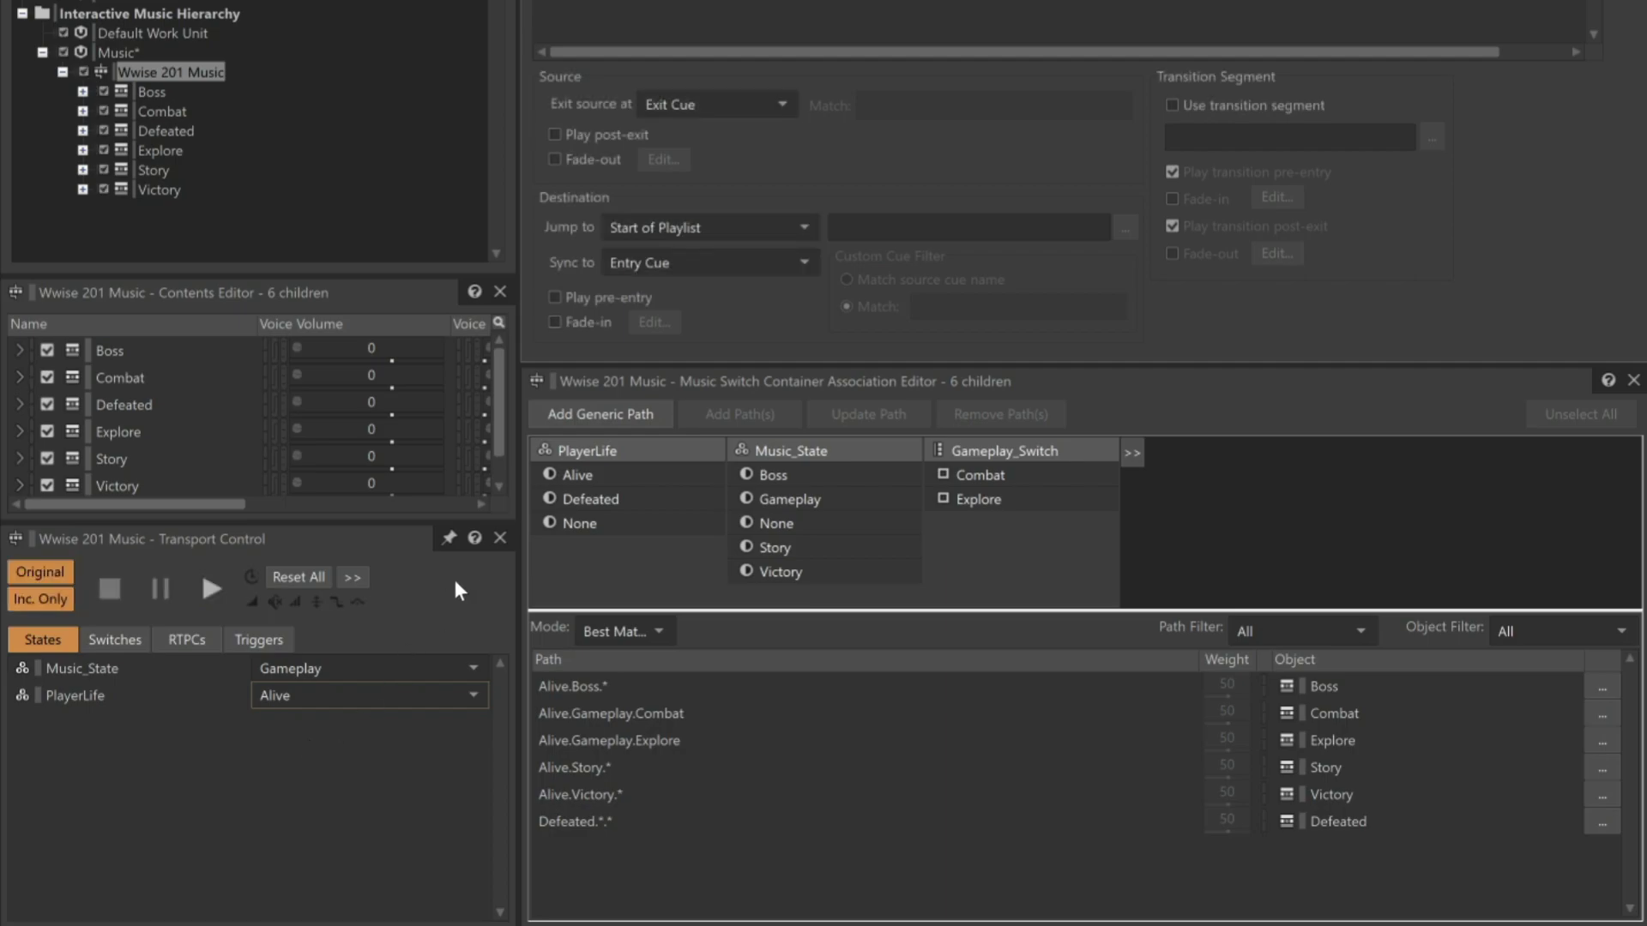
pyautogui.click(554, 136)
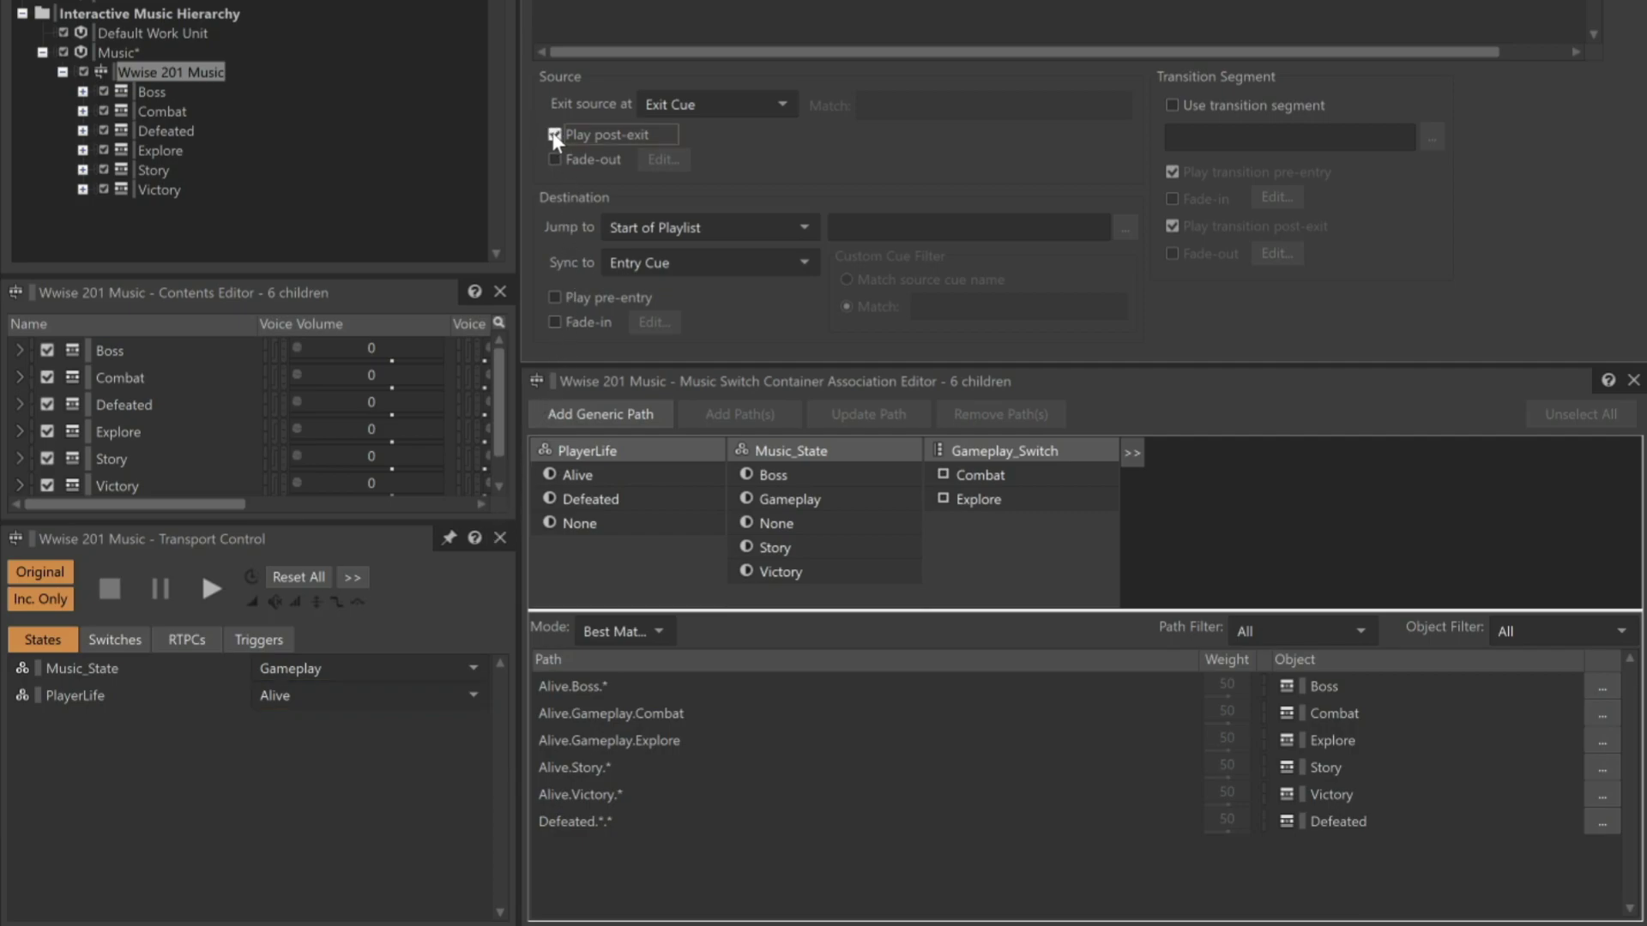
pyautogui.click(554, 297)
# Expand the Defeated playlist and open its Defeated-138bpm4-4_L4M-P0 segment
pyautogui.click(166, 131)
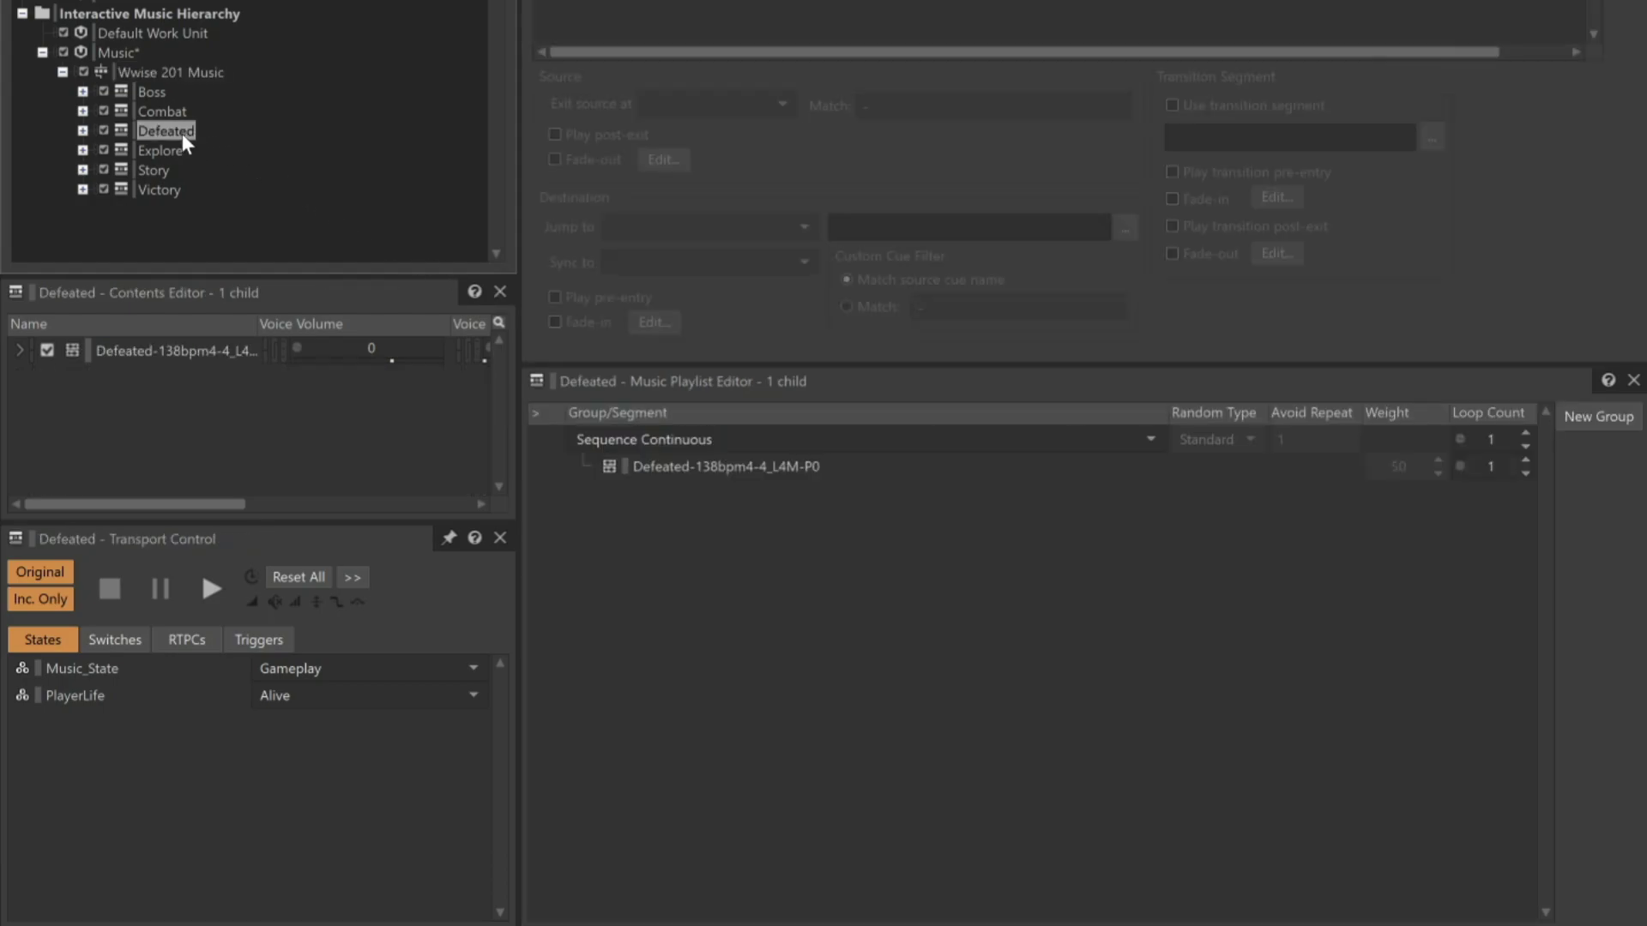
pyautogui.click(83, 132)
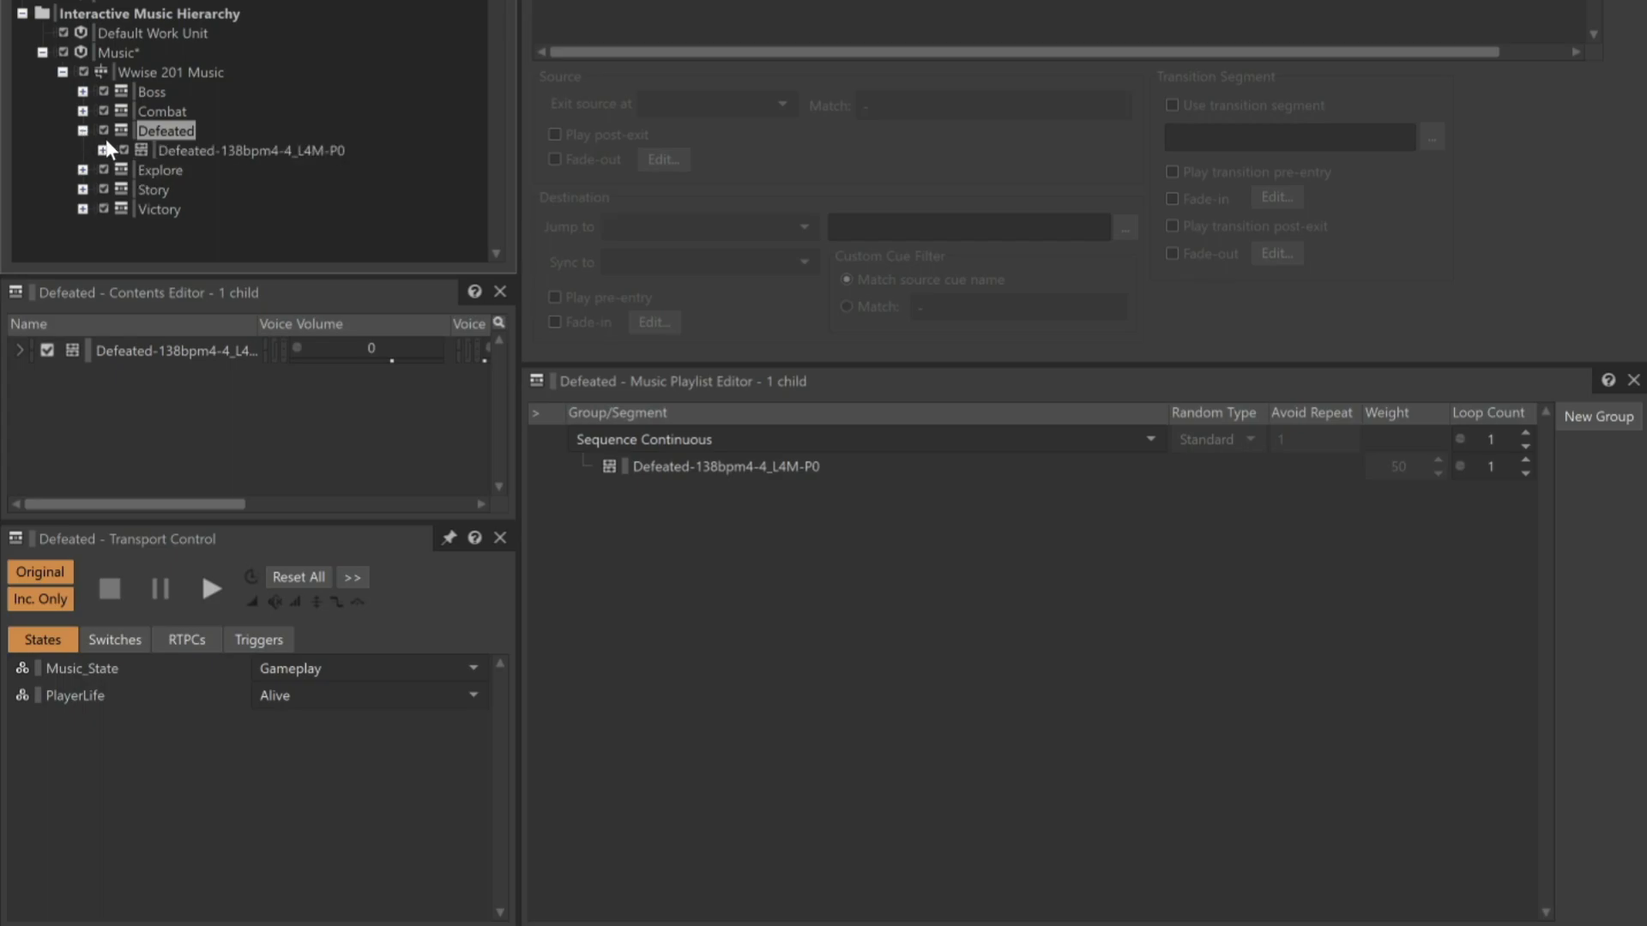
pyautogui.click(177, 149)
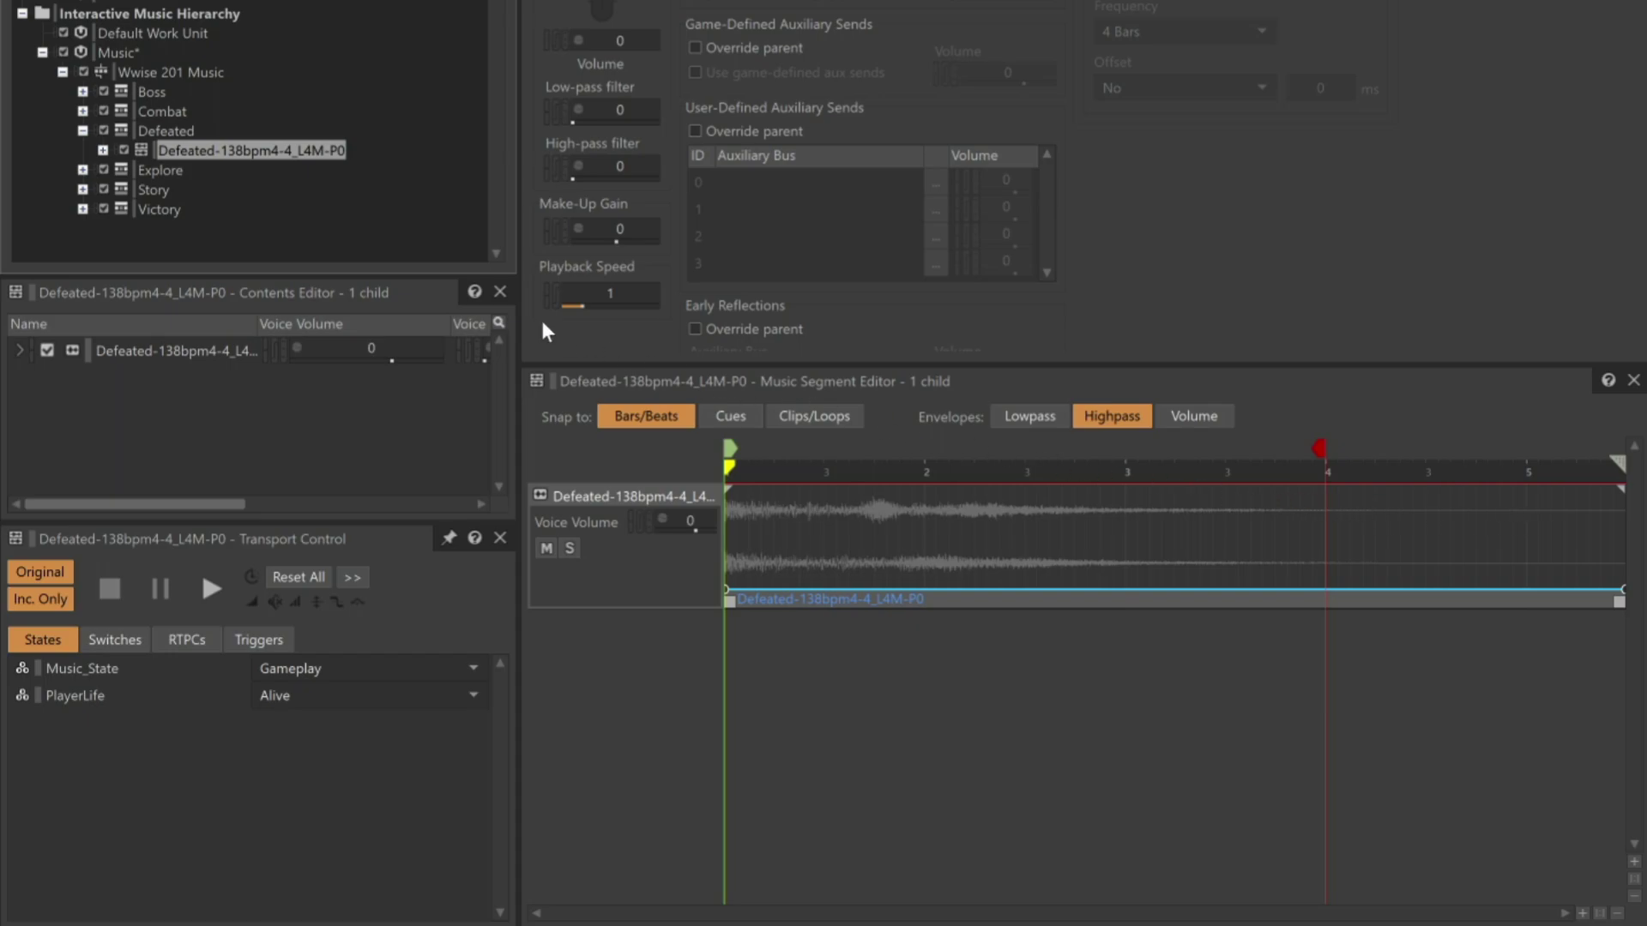
# Expand Explore, open its Explore-Theme_138bpm4-4_L16M-P1M segment, then return to Wwise 201 Music
pyautogui.click(164, 169)
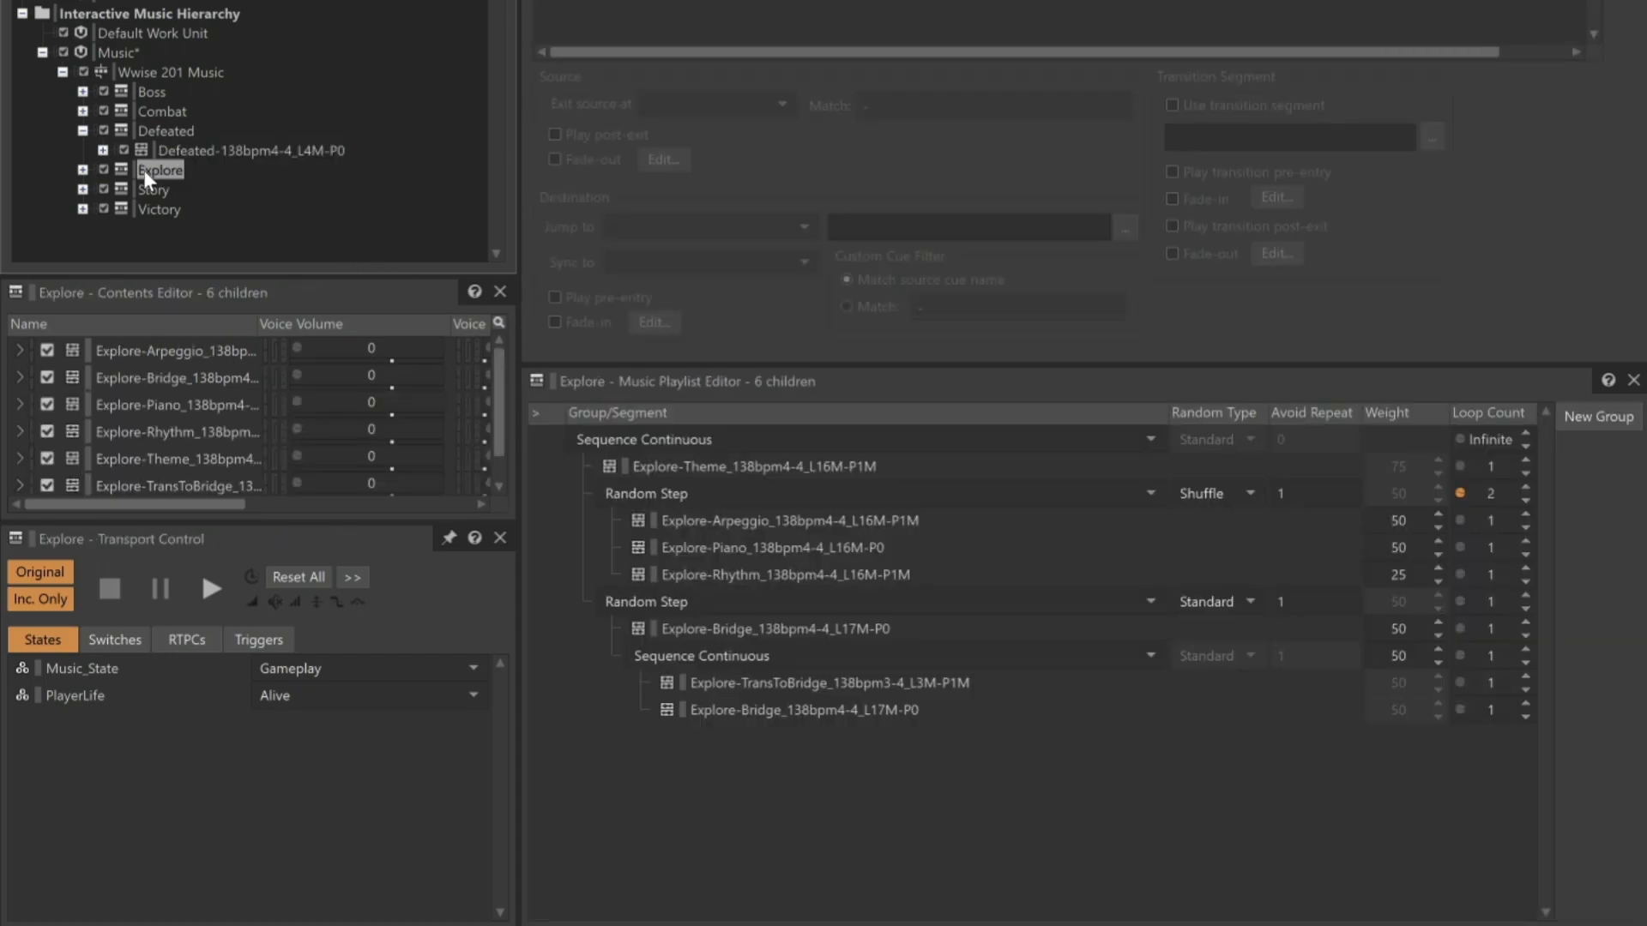
pyautogui.click(83, 170)
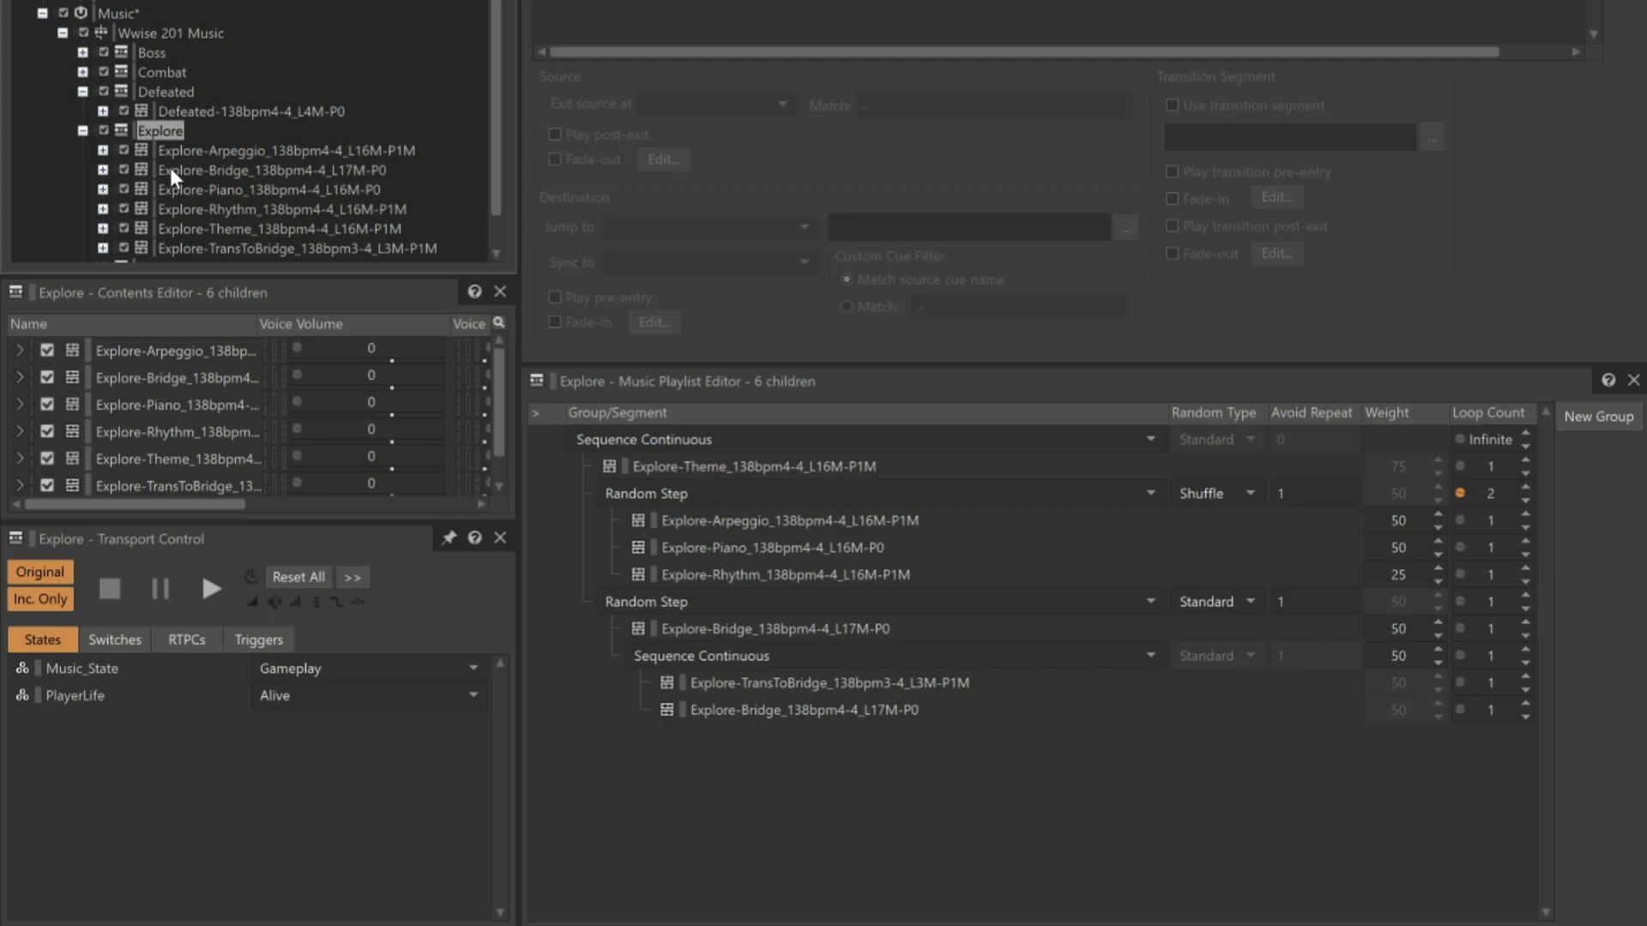
pyautogui.click(205, 230)
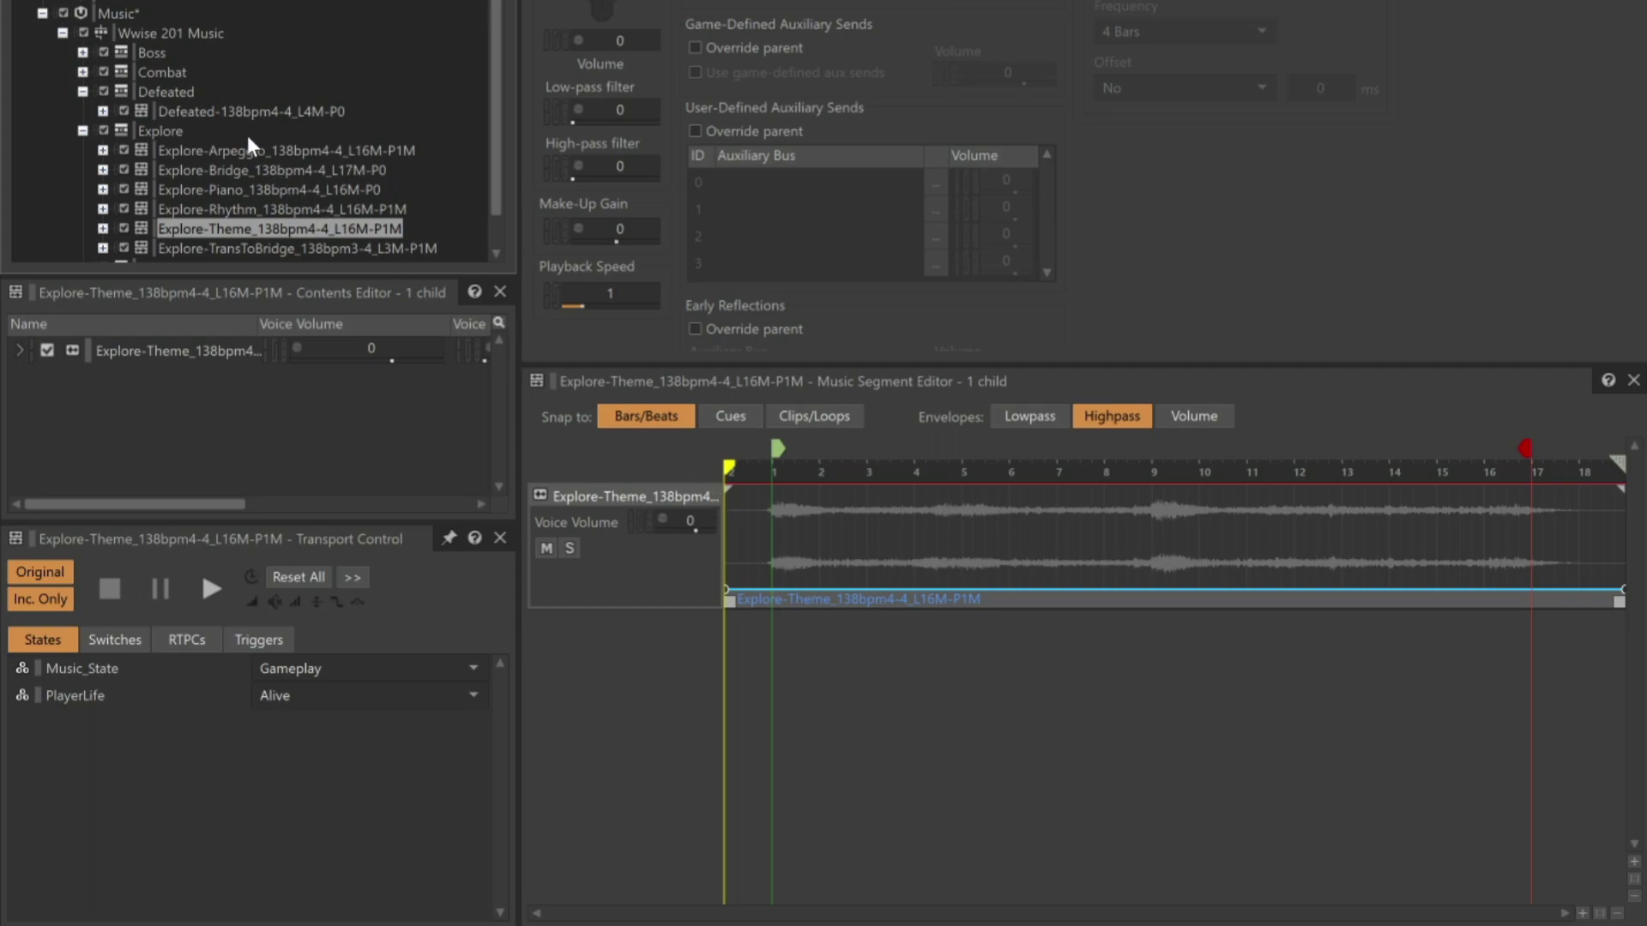
pyautogui.click(199, 34)
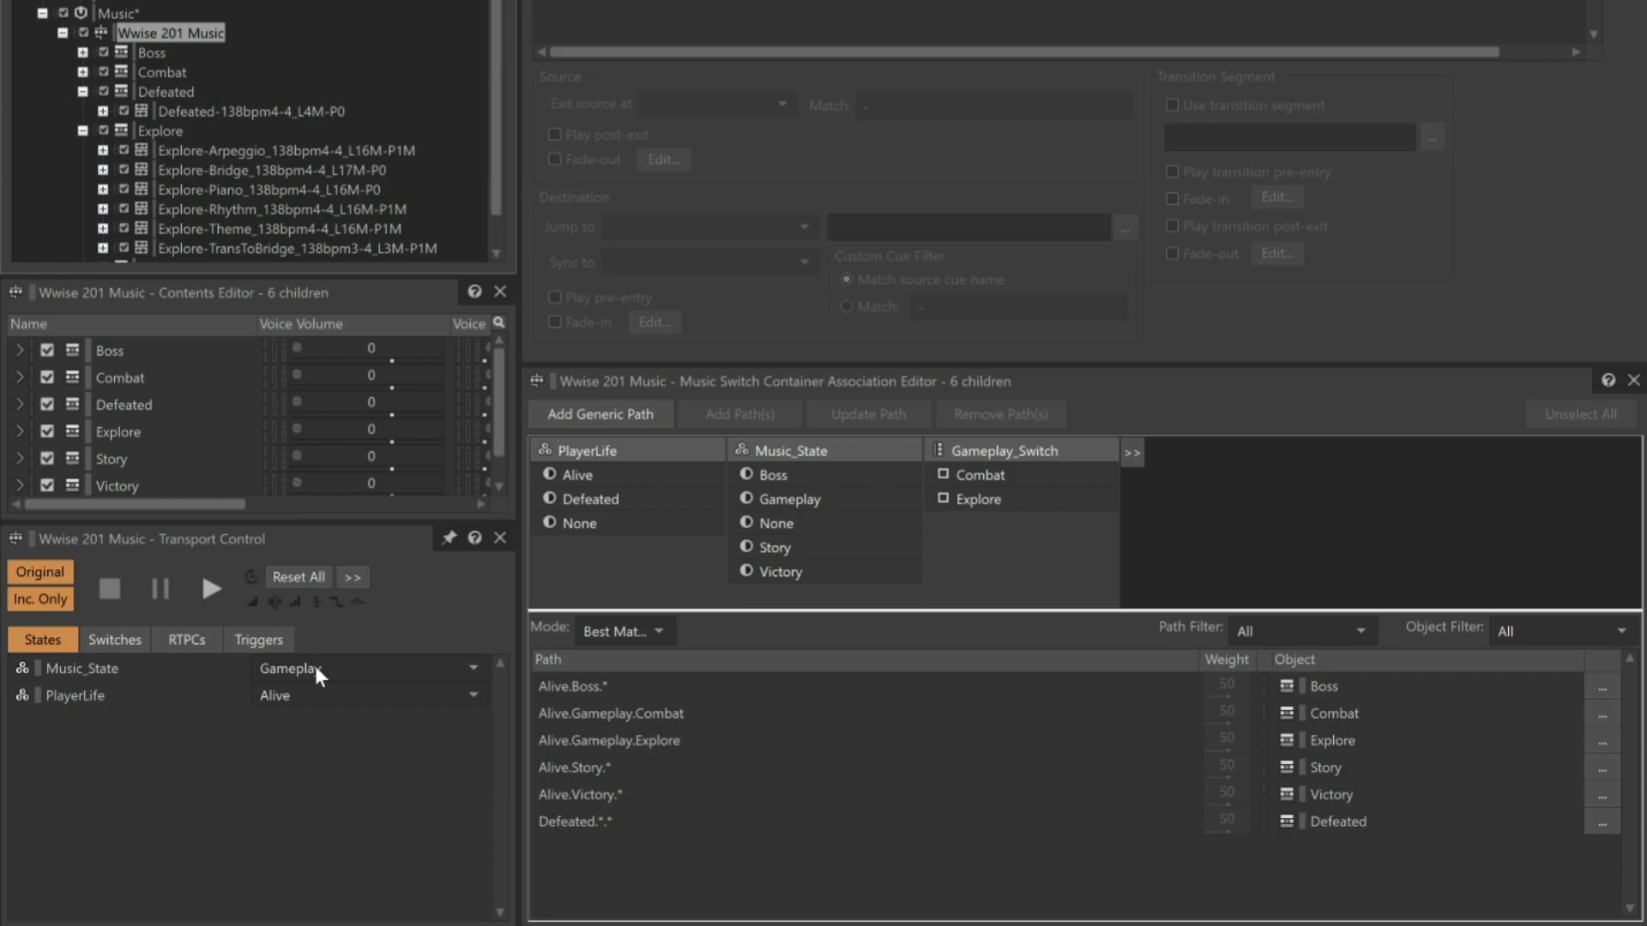
# Start playback with PlayerLife on Defeated, then switch PlayerLife to Alive mid-playback
pyautogui.click(323, 696)
pyautogui.click(309, 753)
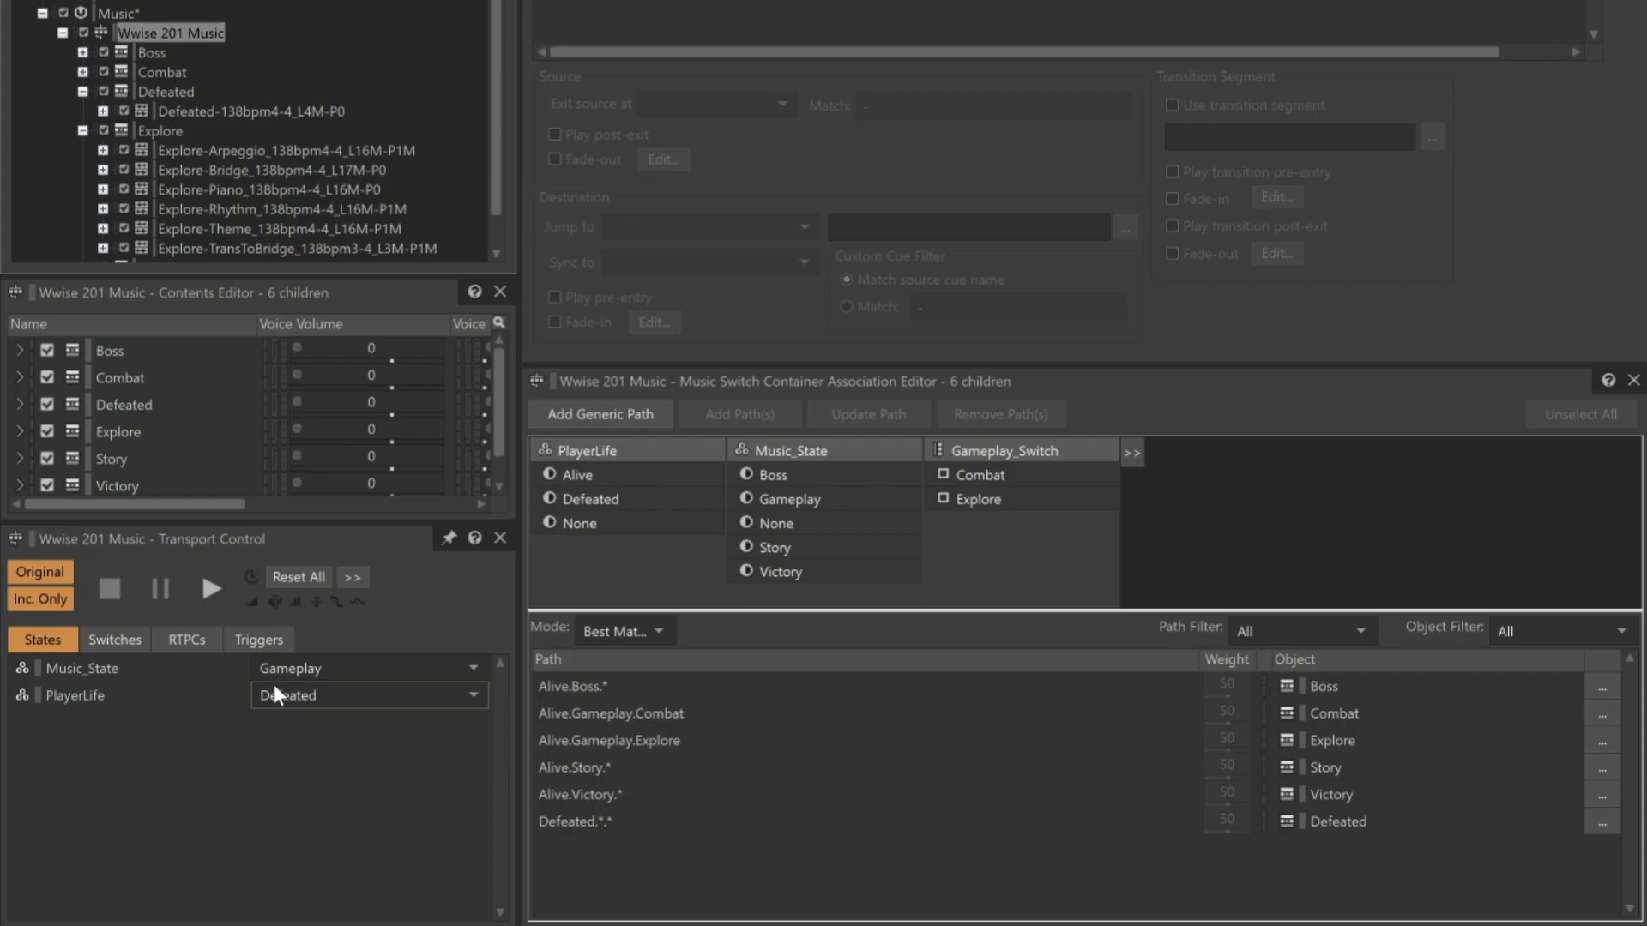
pyautogui.click(211, 587)
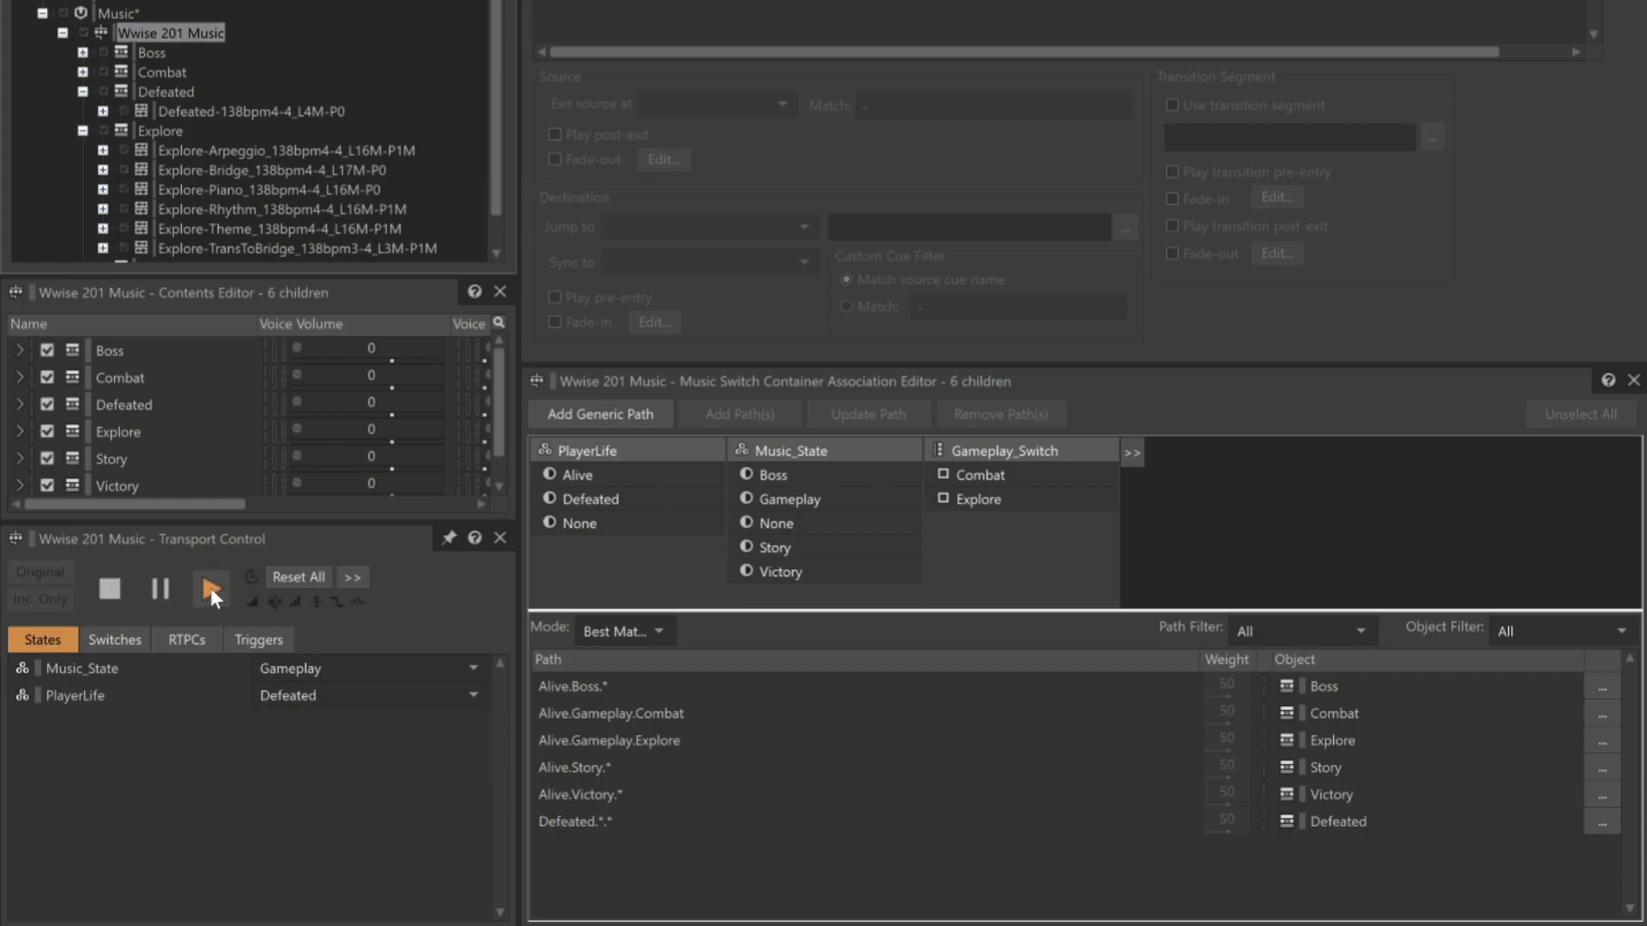
pyautogui.click(302, 695)
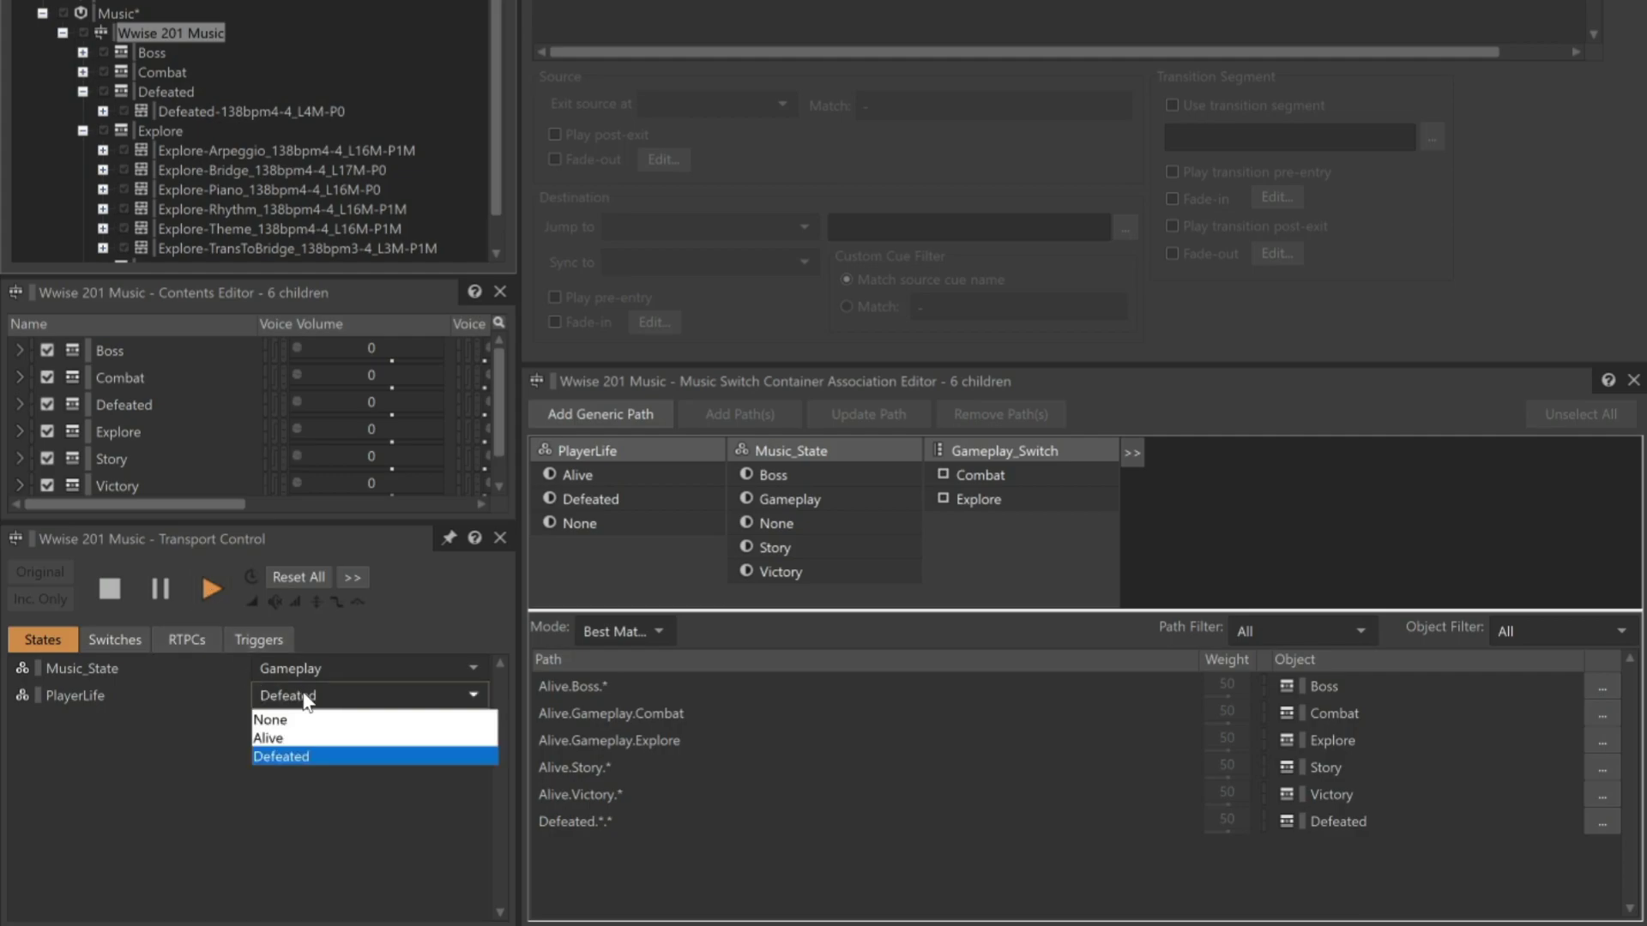
pyautogui.click(313, 739)
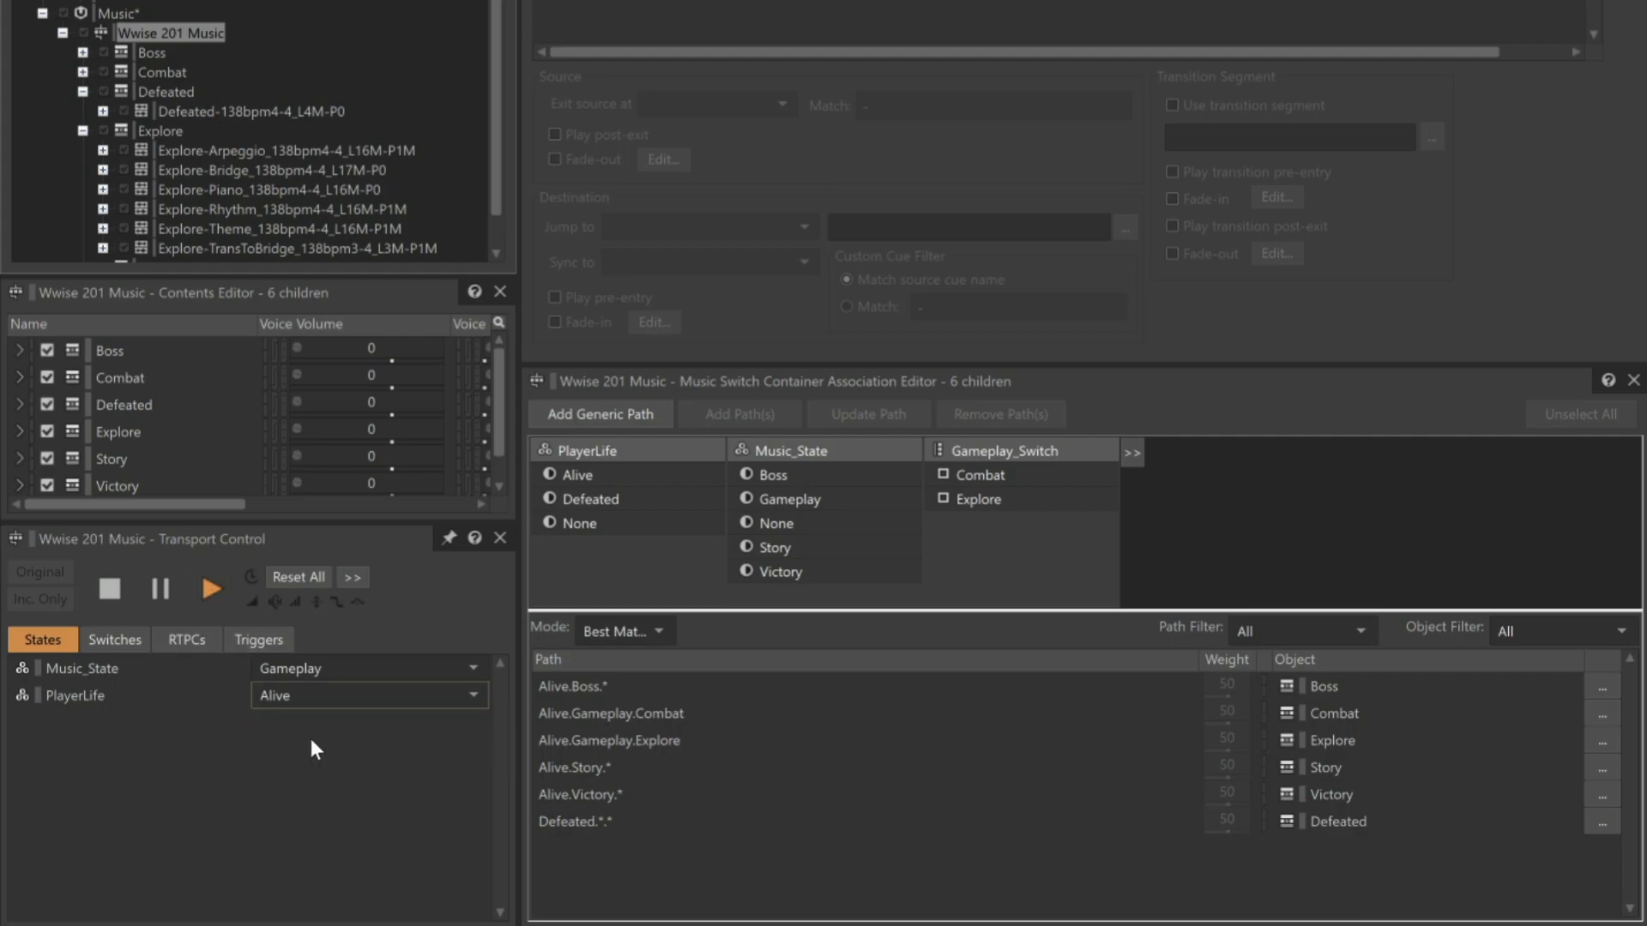